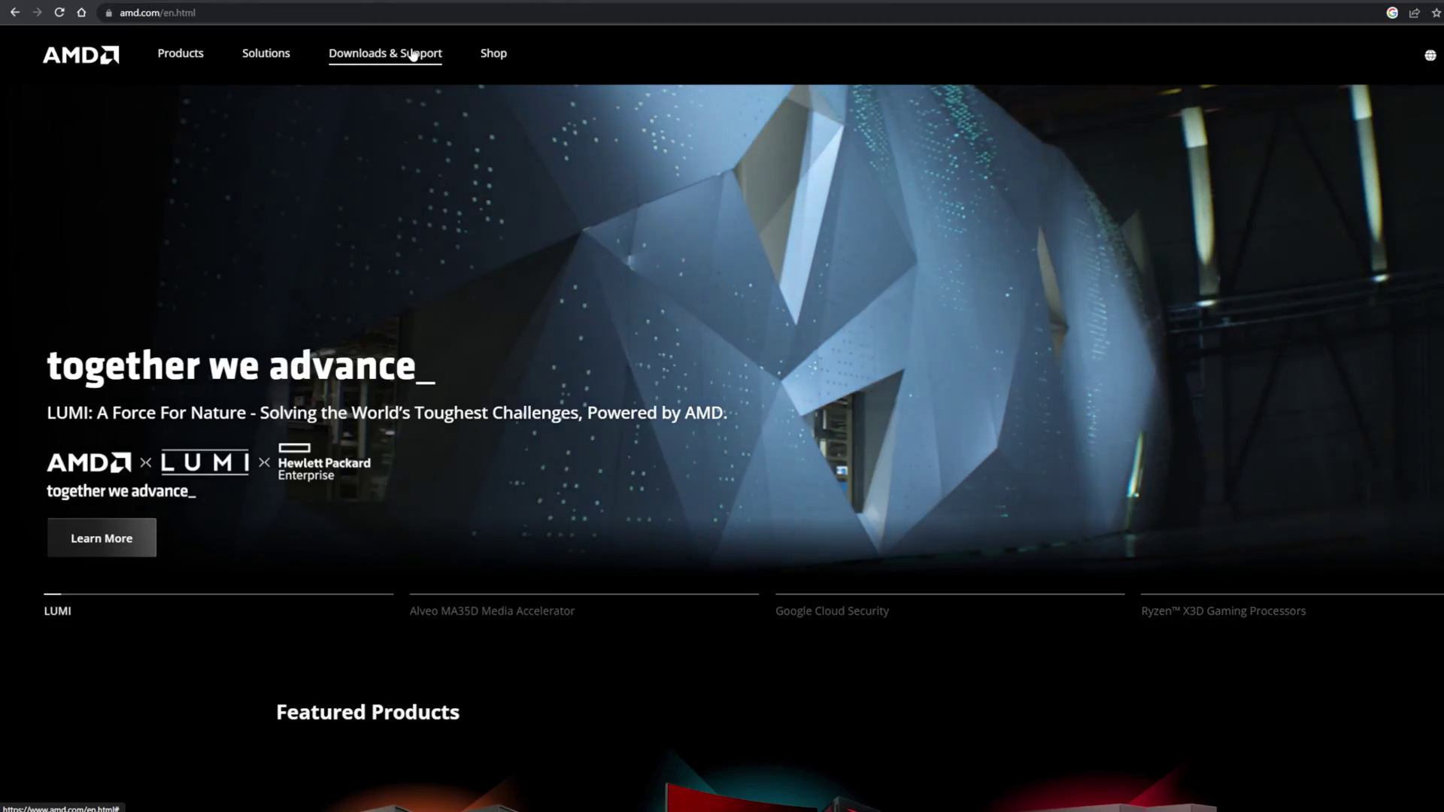
Step: Download the AMD auto-detect driver installer from Drivers & Support and start installing it
{"action": "left_click", "coordinate": [408, 57]}
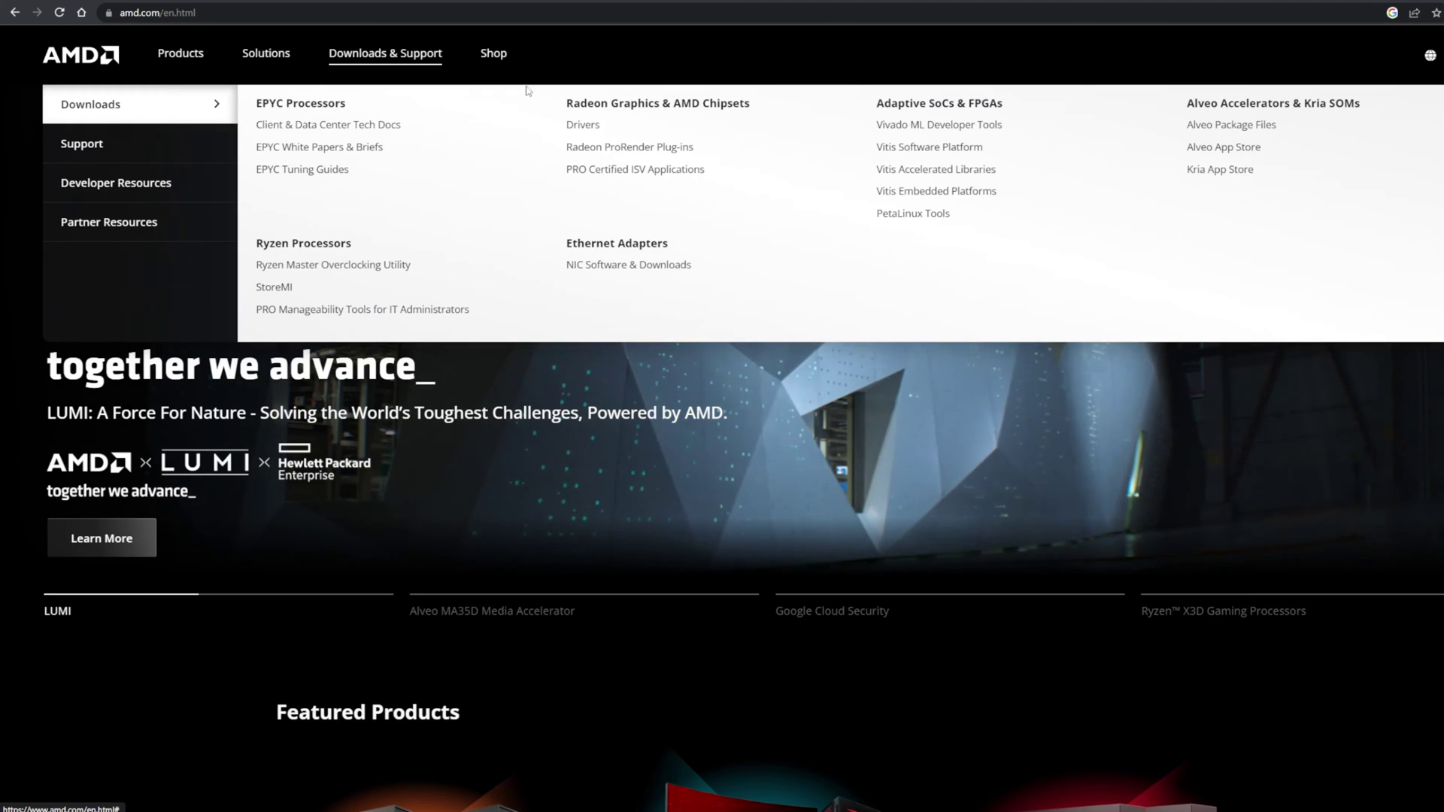
{"action": "left_click", "coordinate": [587, 127]}
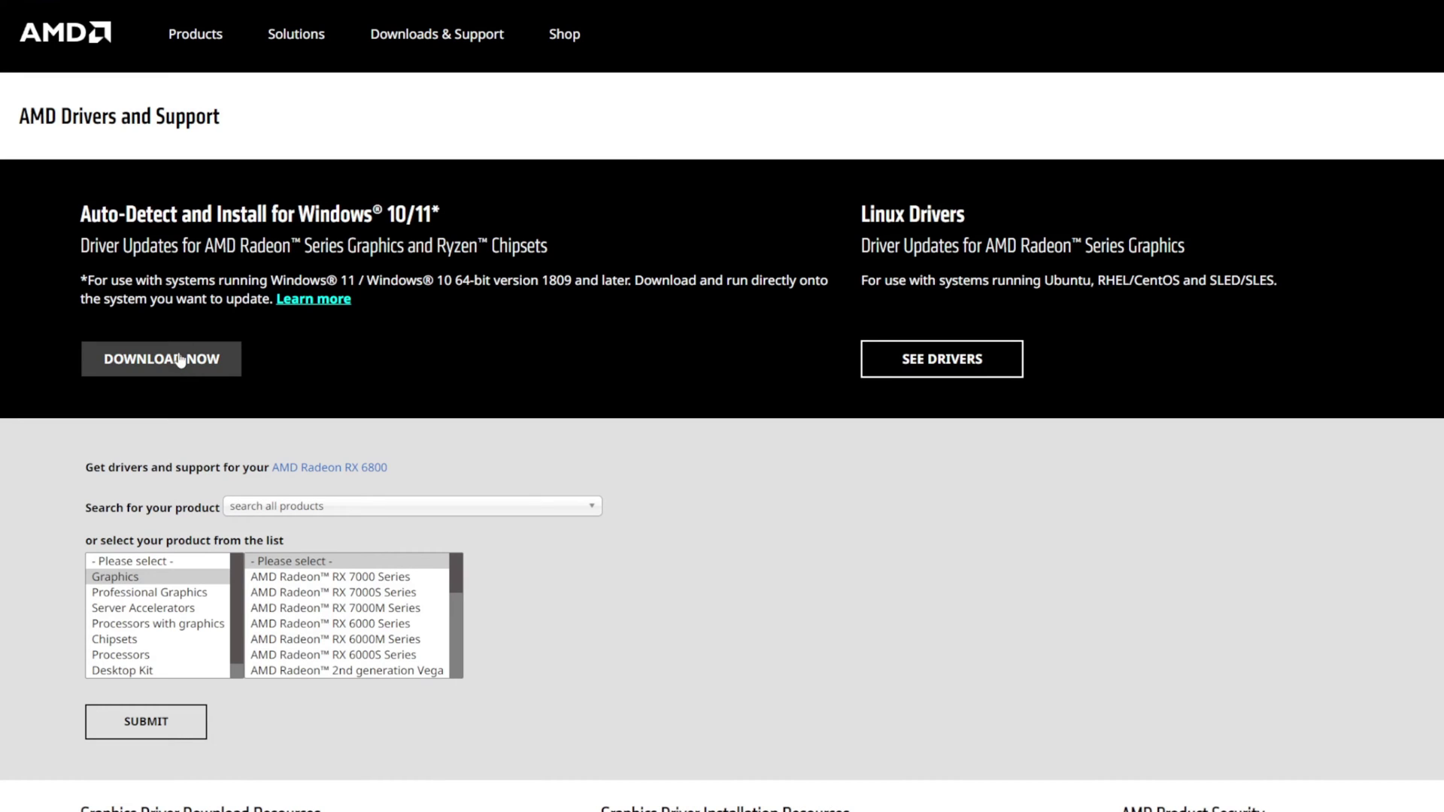
{"action": "left_click", "coordinate": [180, 361]}
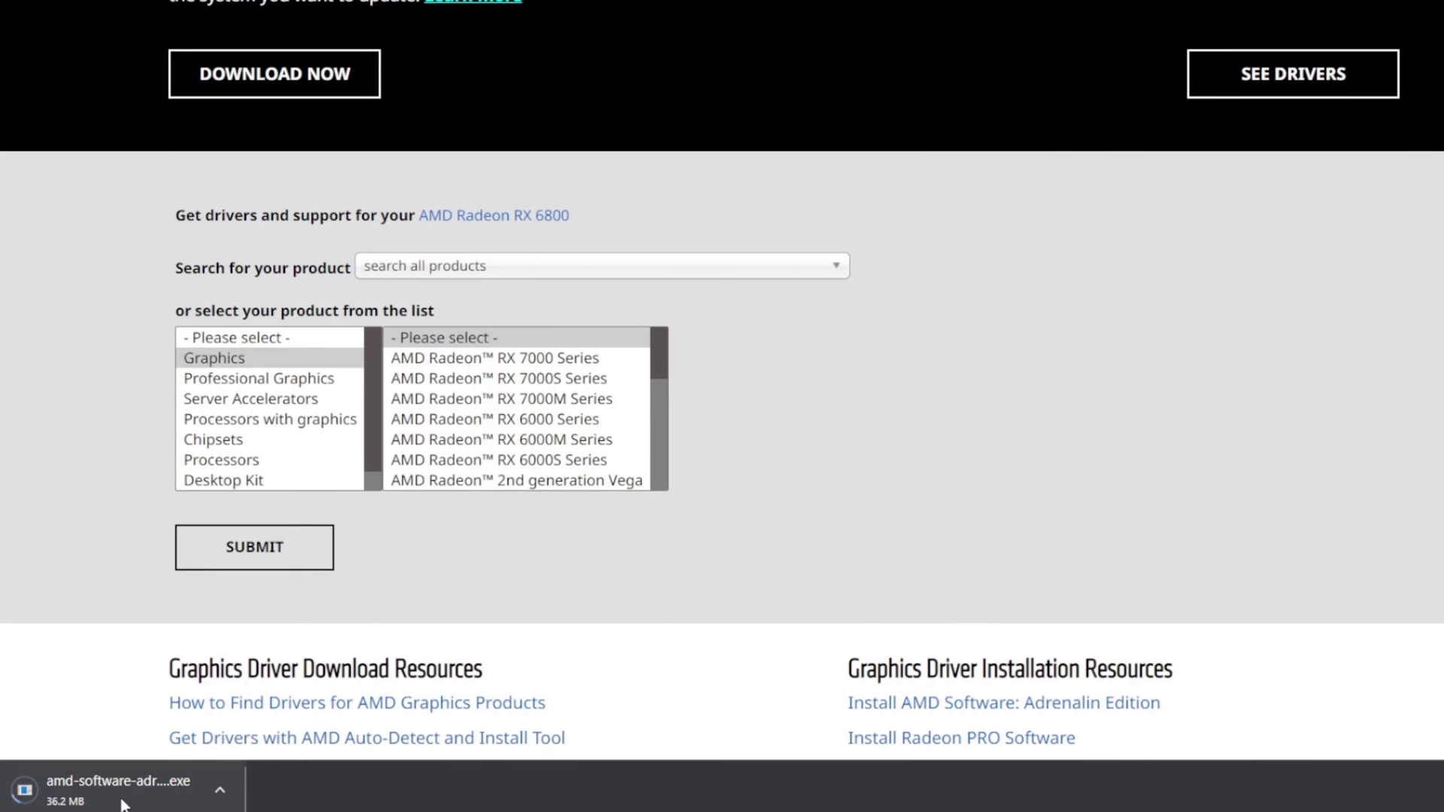
{"action": "left_click", "coordinate": [122, 803]}
{"action": "left_click", "coordinate": [1346, 297]}
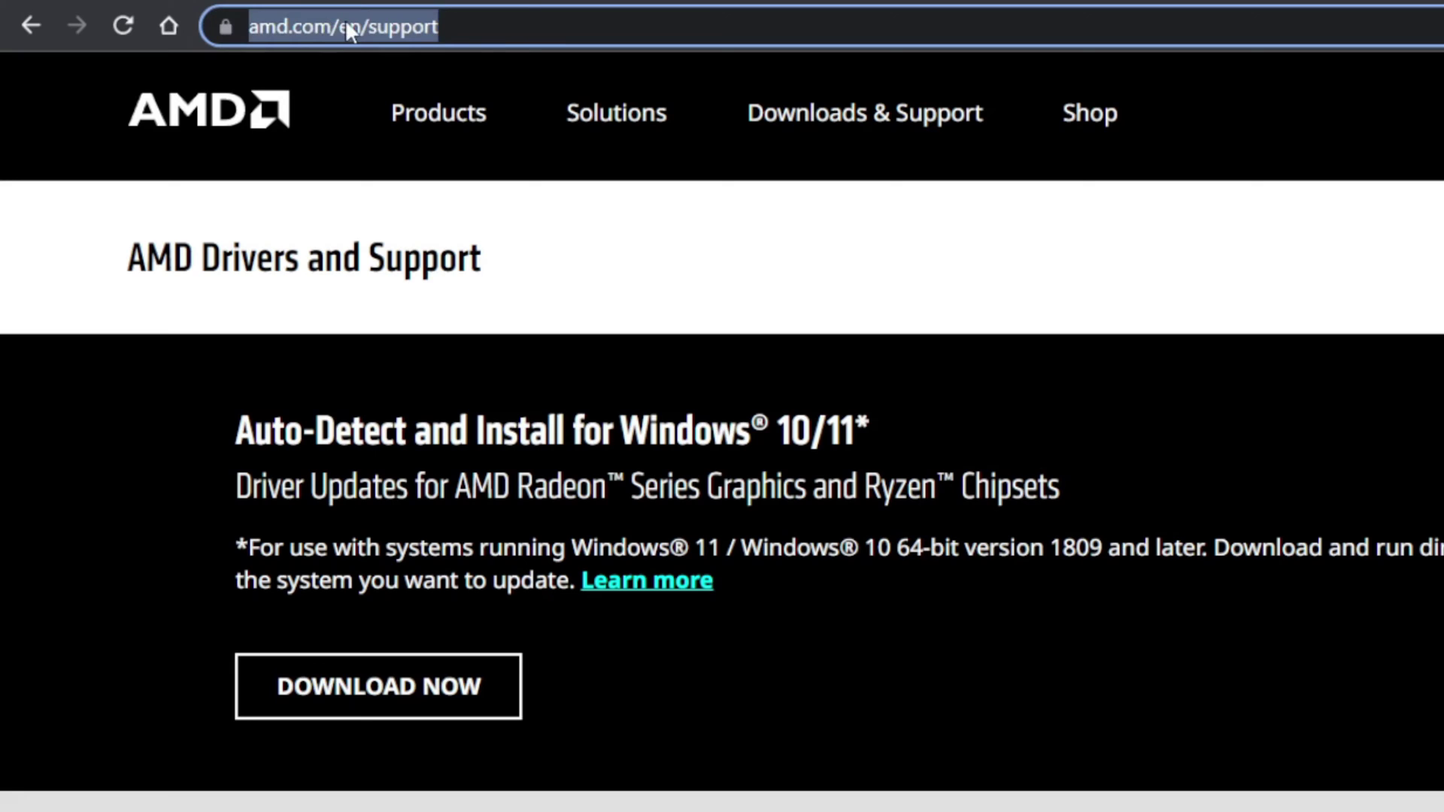
Step: Trim the address to amd.com to return to the AMD home page
{"action": "left_click", "coordinate": [345, 22]}
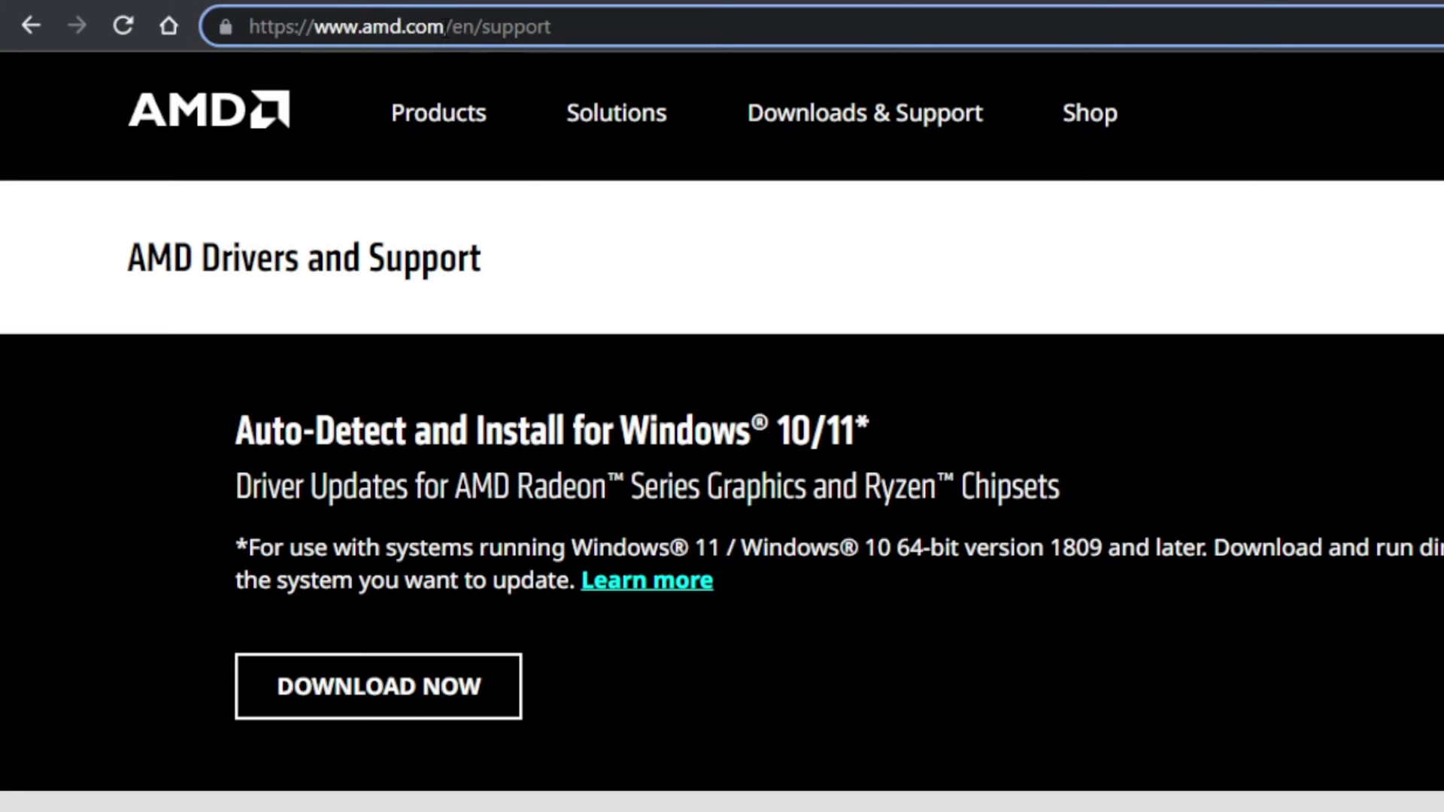
{"action": "left_click_drag", "start_coordinate": [455, 27], "coordinate": [661, 31]}
{"action": "key", "text": "BackSpace"}
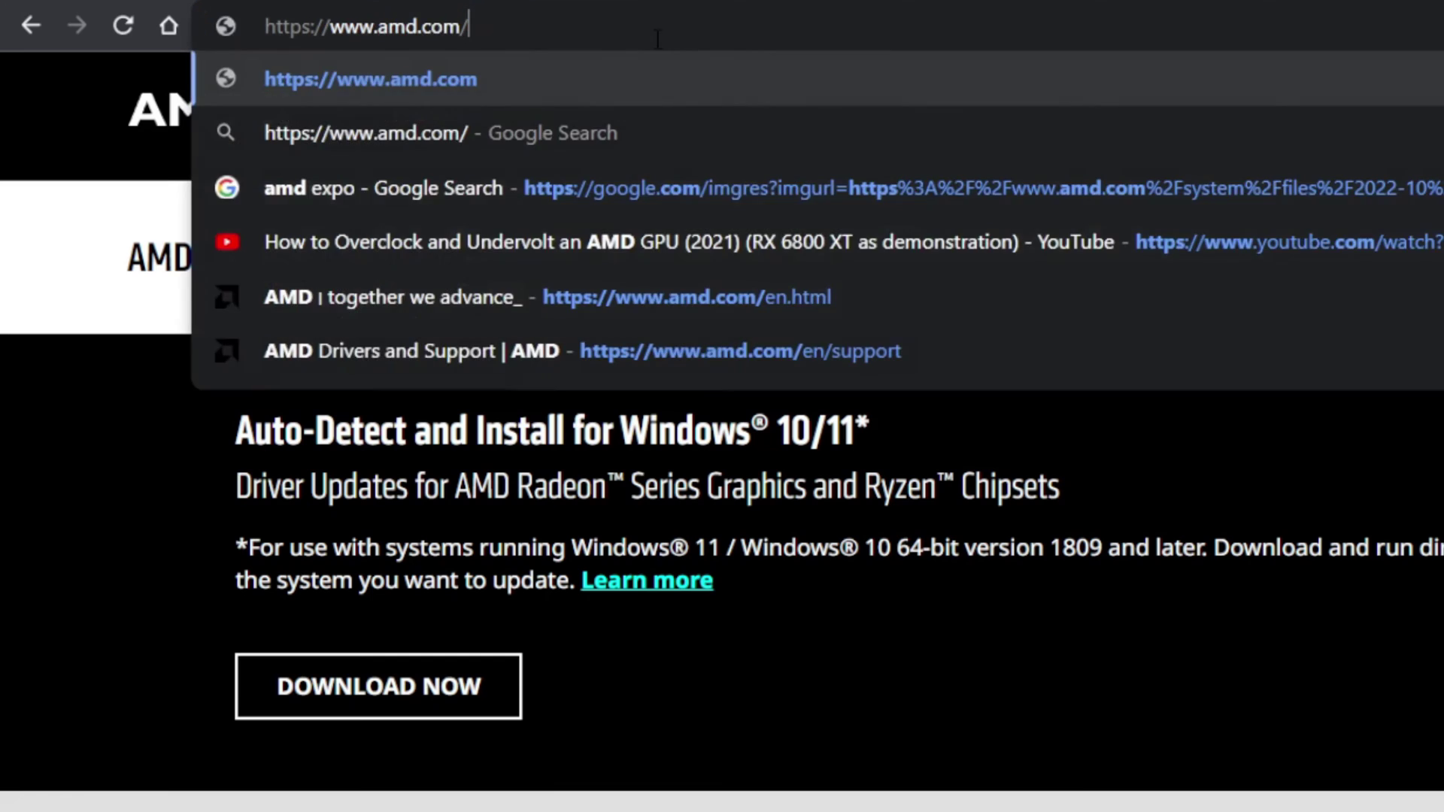
{"action": "key", "text": "Return"}
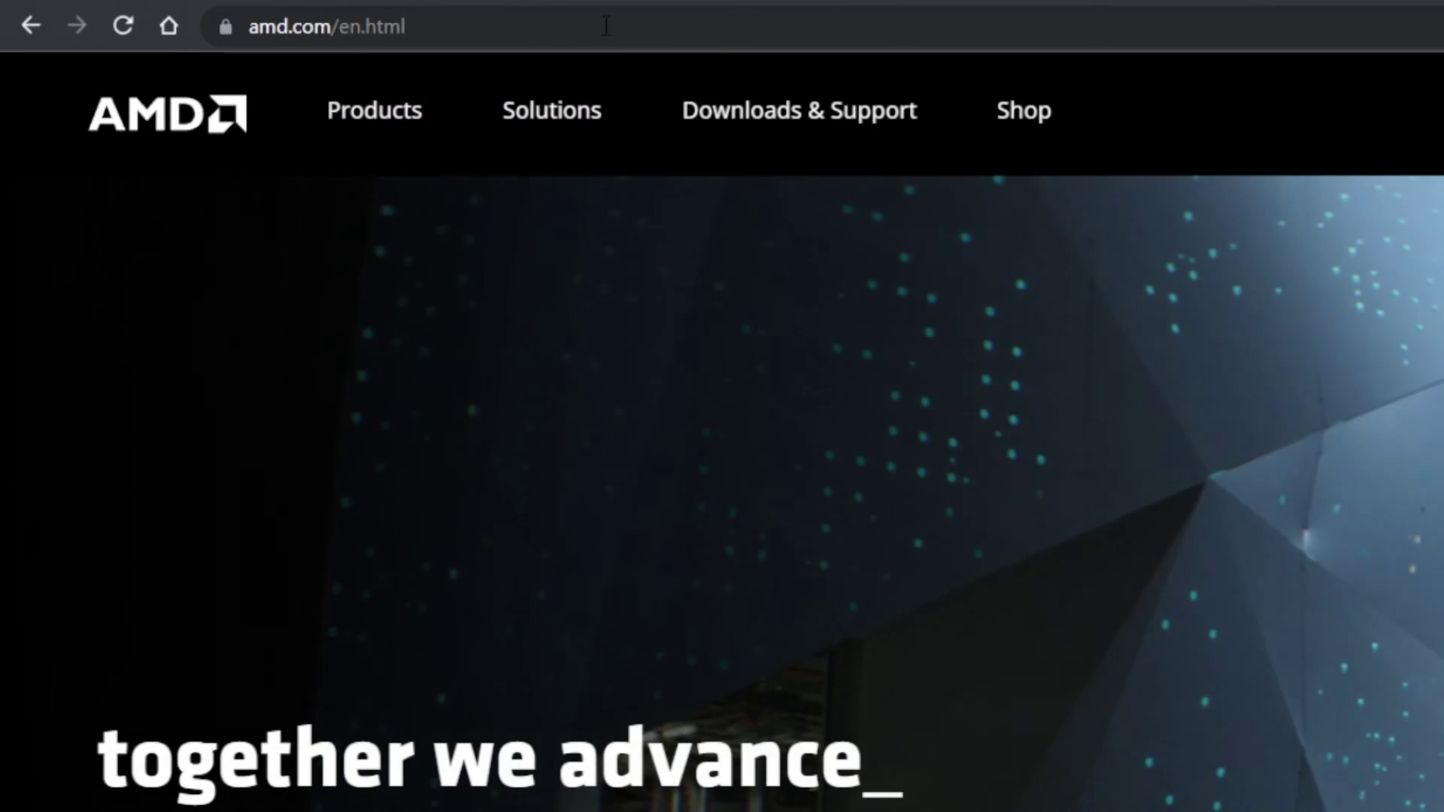
Step: Go to intel.ca and open SUPPORT > Auto-update your Drivers to reach the Intel DSA page
{"action": "left_click", "coordinate": [652, 41]}
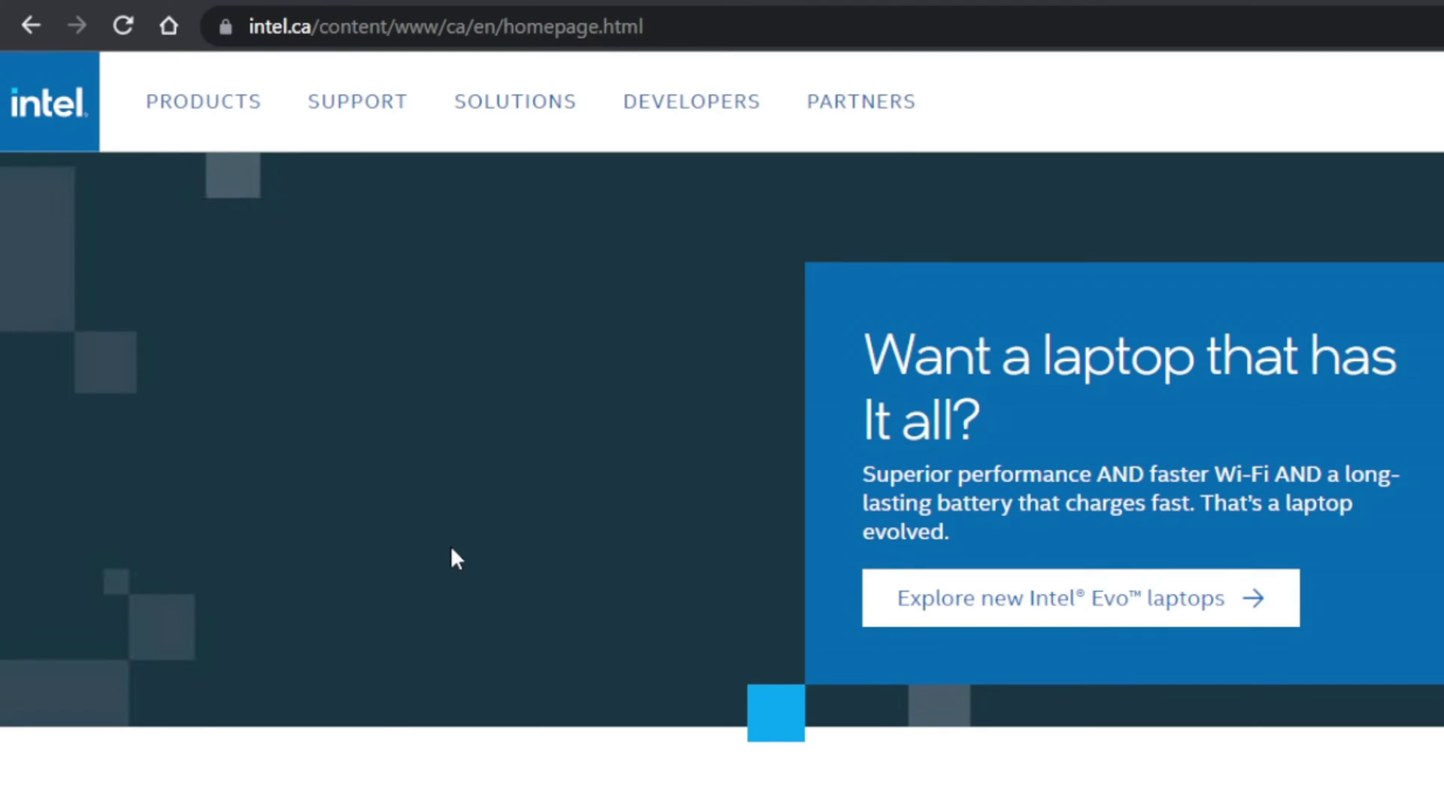
{"action": "left_click", "coordinate": [368, 111]}
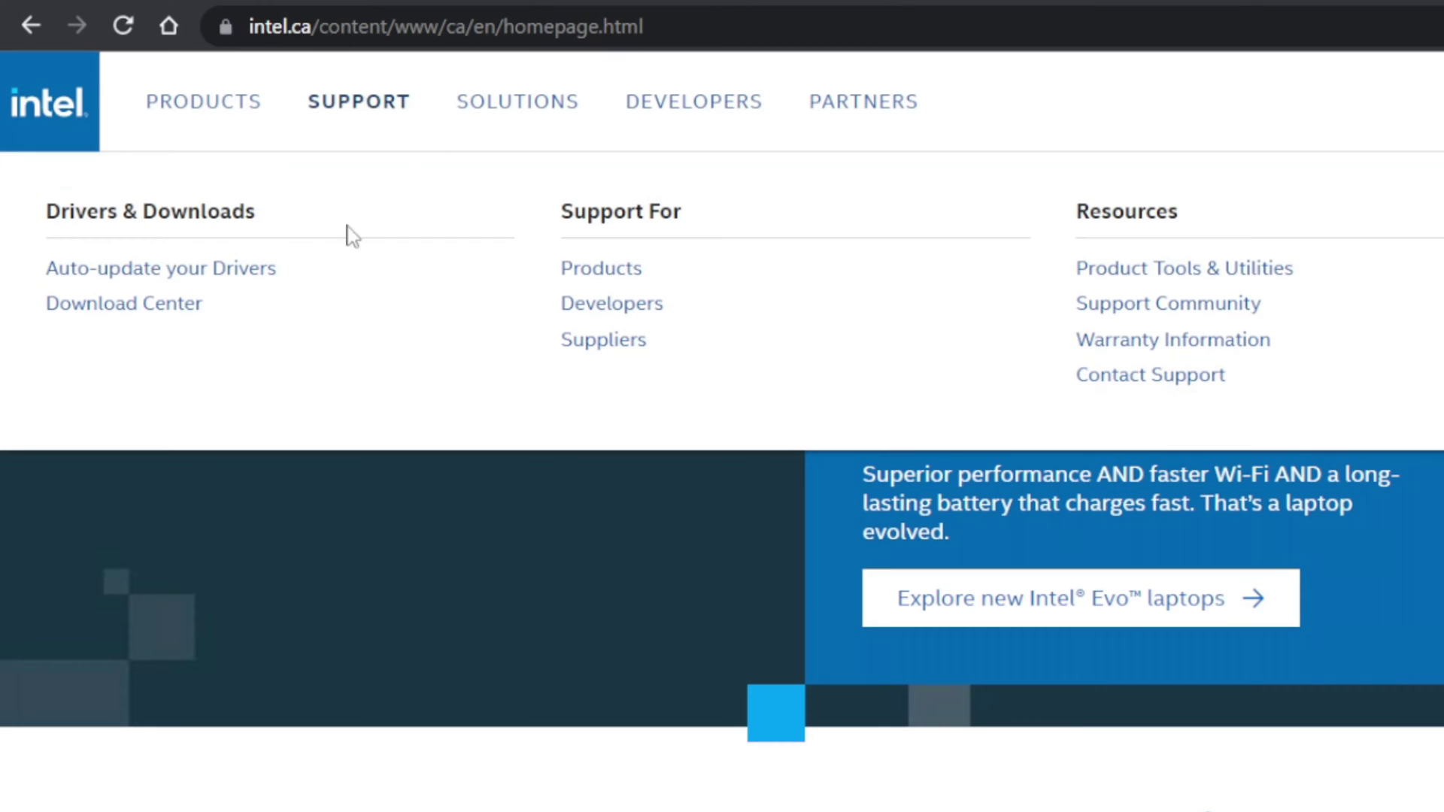
{"action": "left_click", "coordinate": [164, 270]}
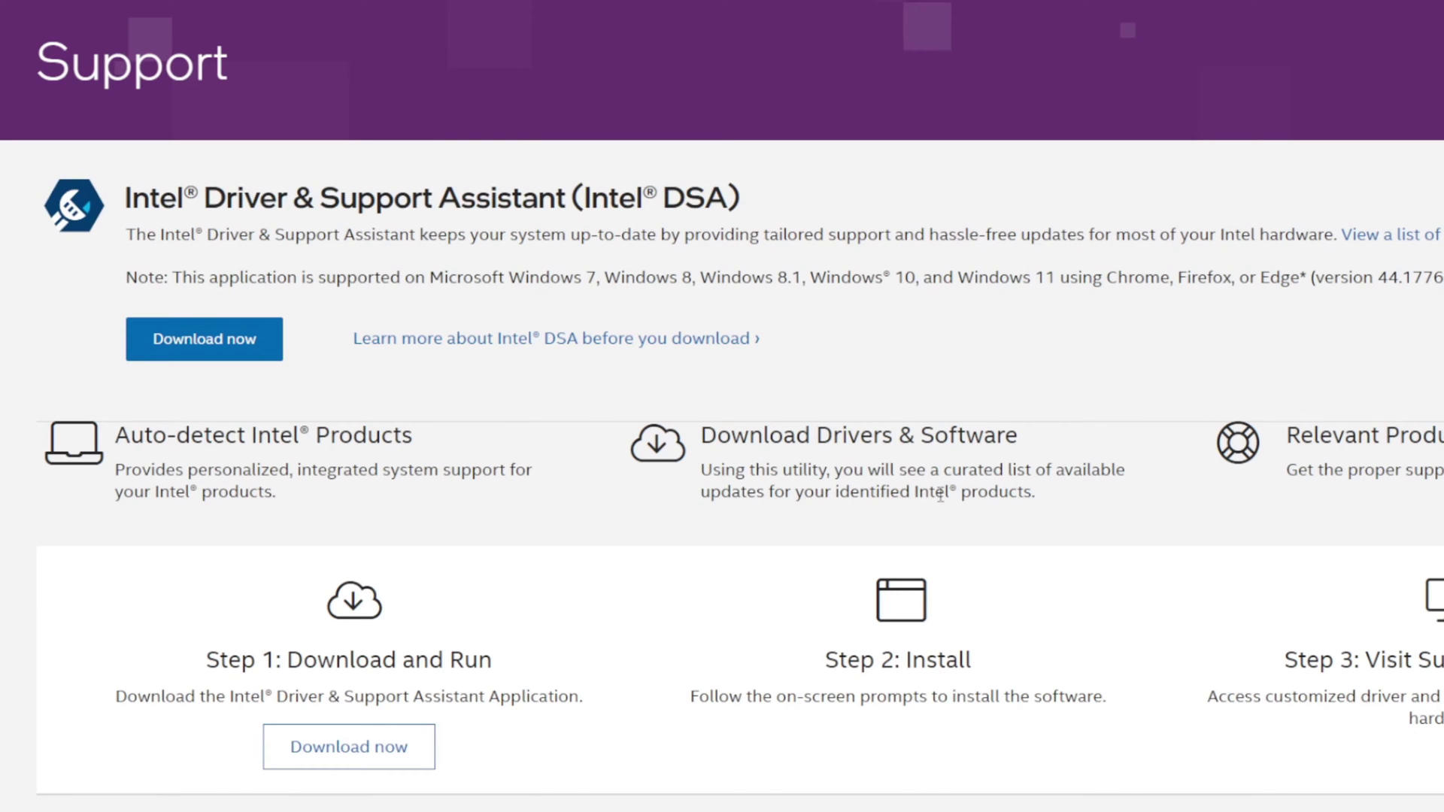
{"action": "scroll", "coordinate": [534, 564], "scroll_direction": "down", "scroll_amount": 4}
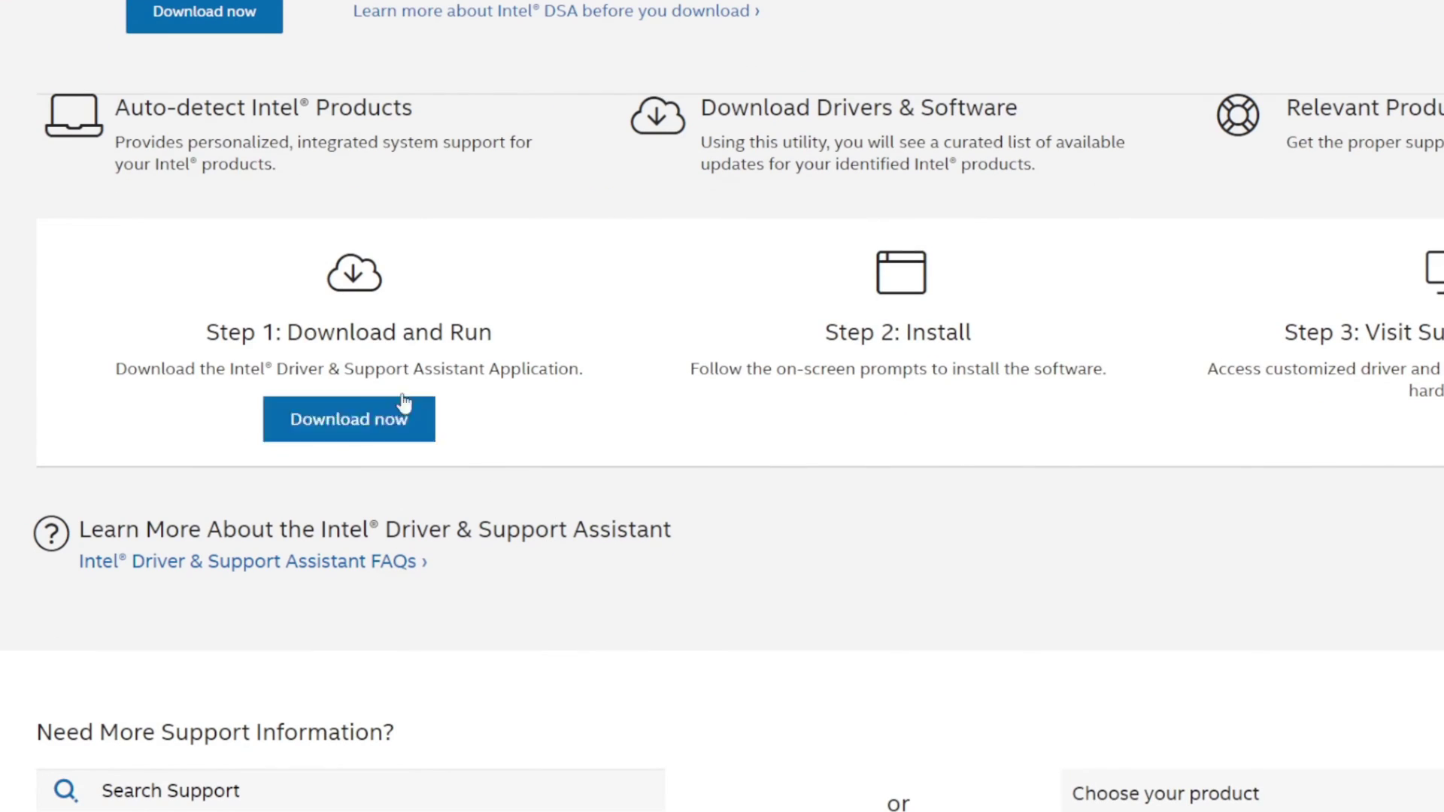
{"action": "scroll", "coordinate": [336, 413], "scroll_direction": "up", "scroll_amount": 4}
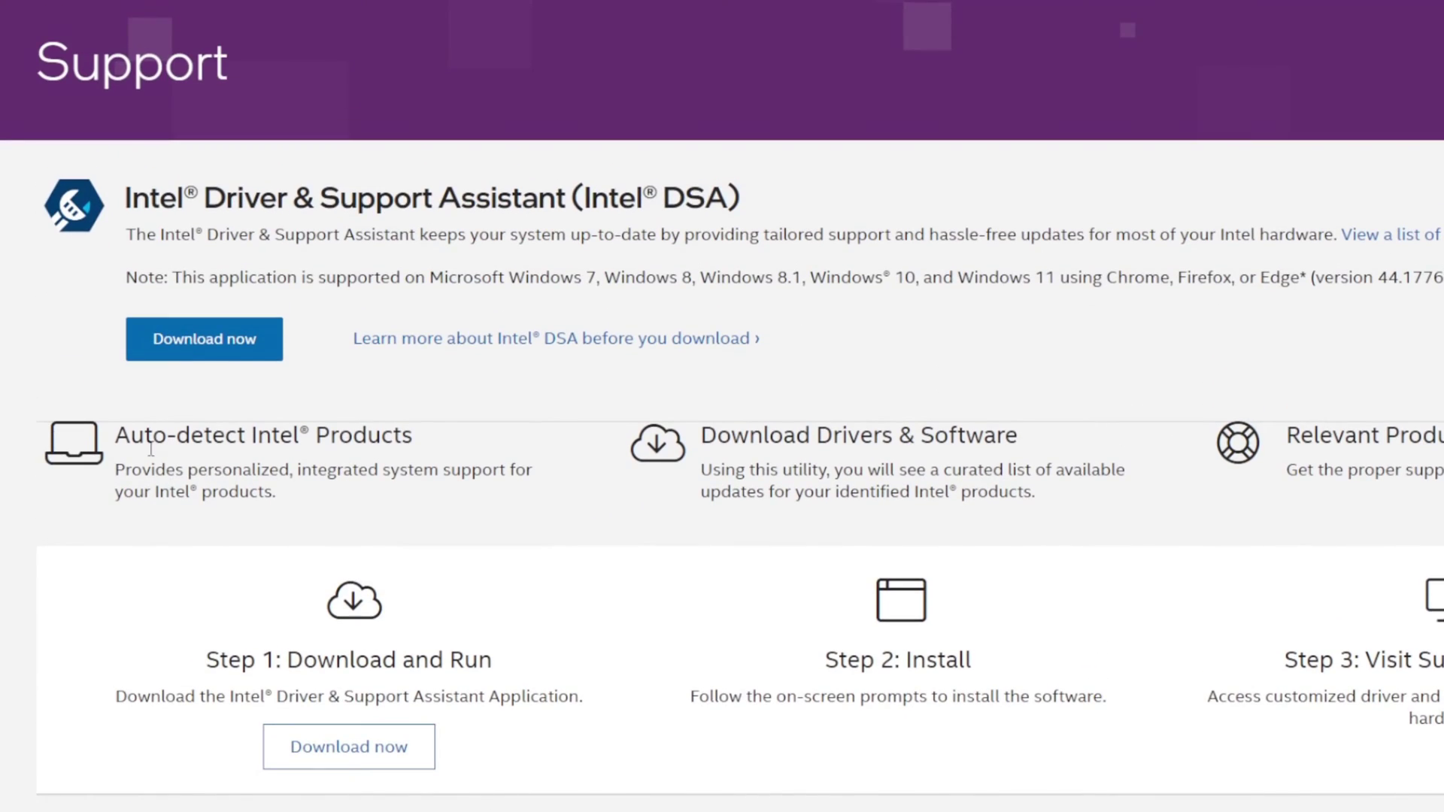
{"action": "left_click_drag", "start_coordinate": [119, 438], "coordinate": [407, 436]}
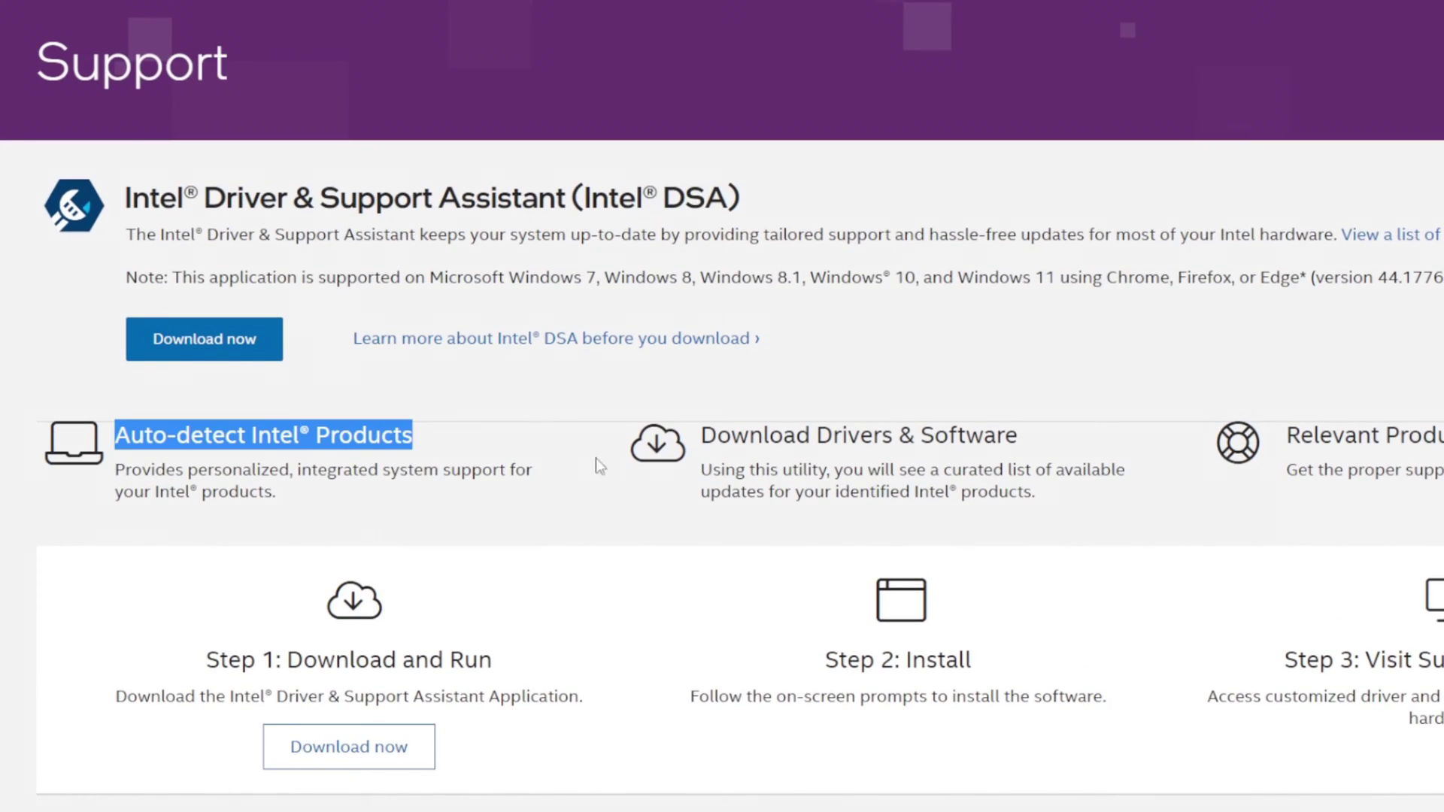
{"action": "left_click_drag", "start_coordinate": [718, 436], "coordinate": [1055, 449]}
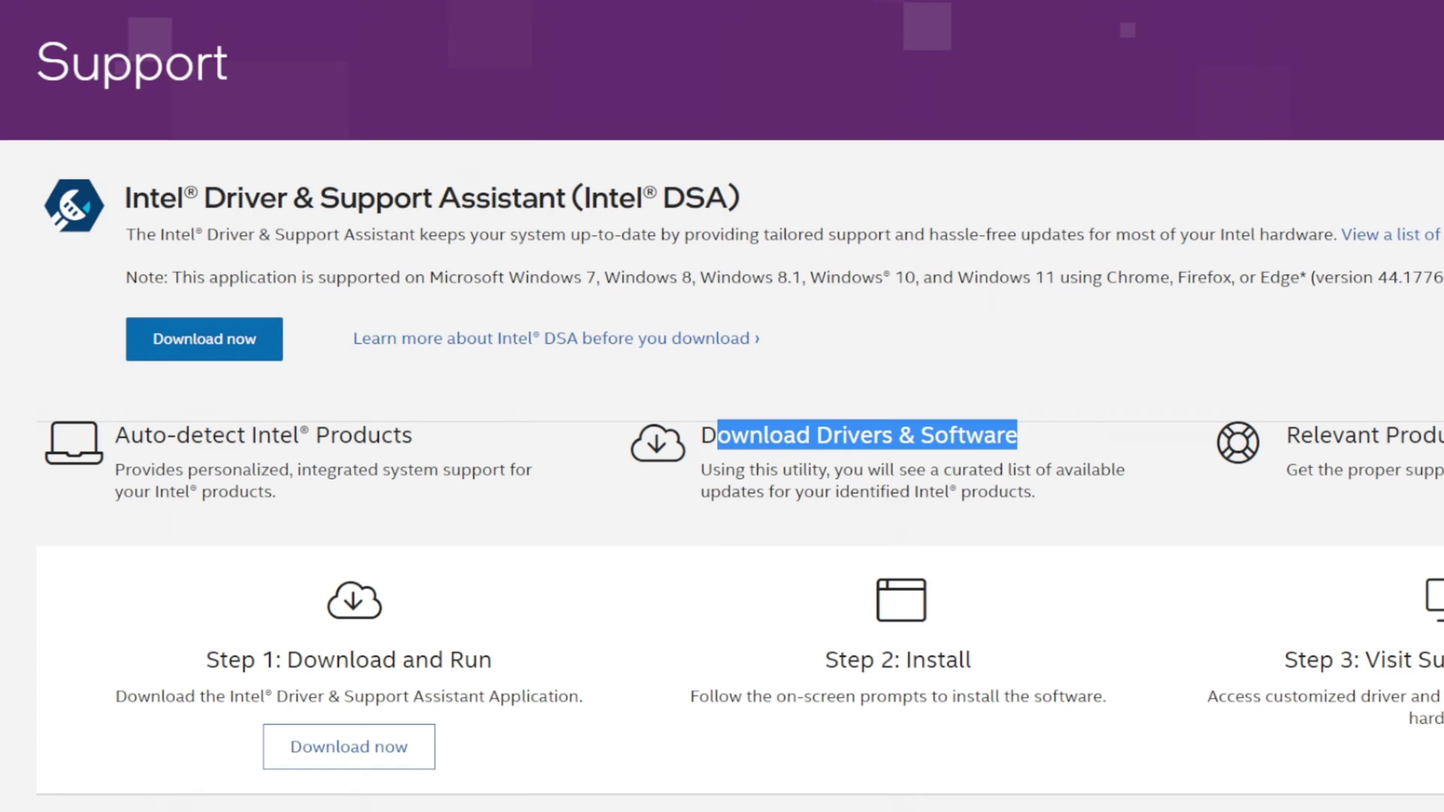
{"action": "left_click", "coordinate": [1055, 449]}
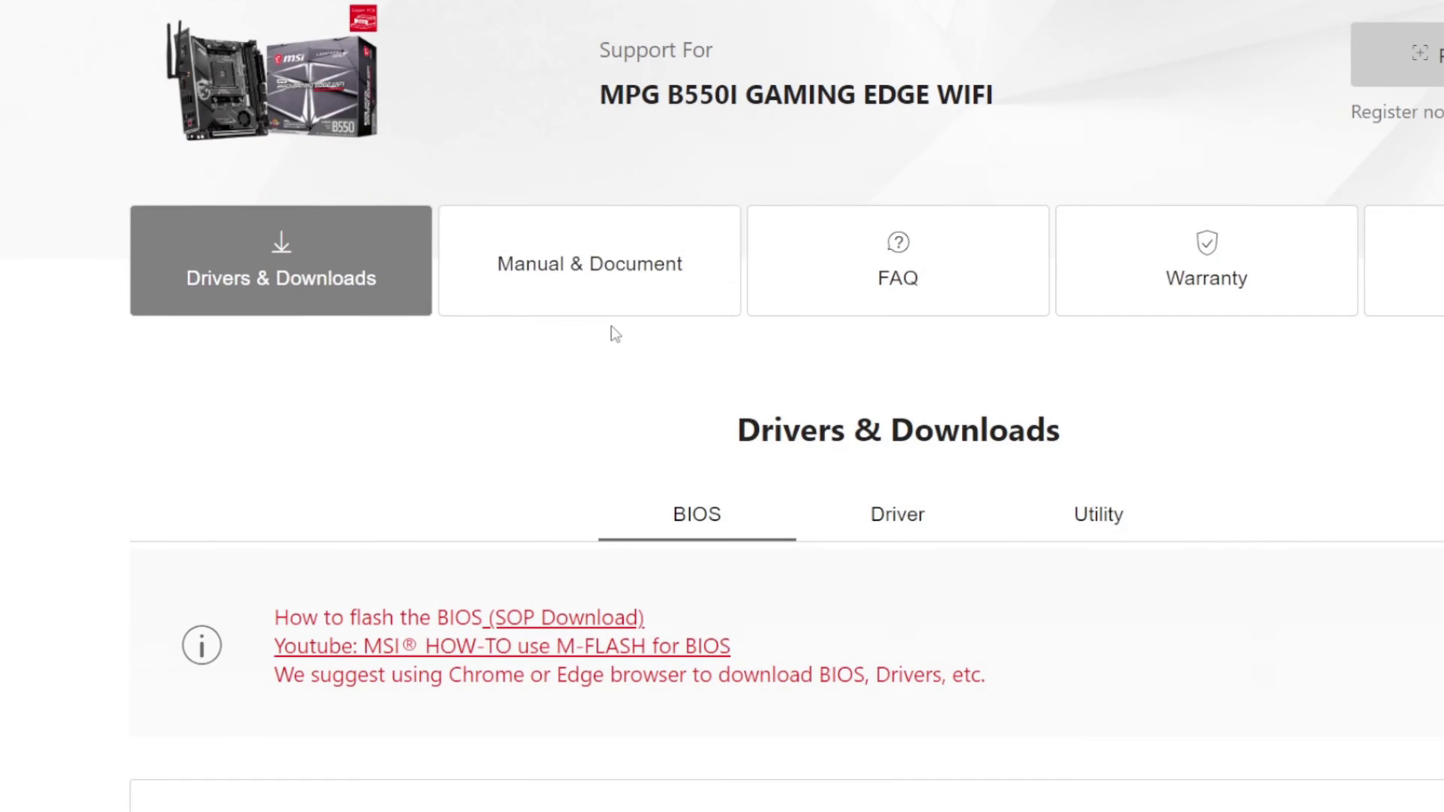
Step: Review the newest BIOS entry's details on the MSI board's support page
{"action": "scroll", "coordinate": [524, 306], "scroll_direction": "up", "scroll_amount": 1}
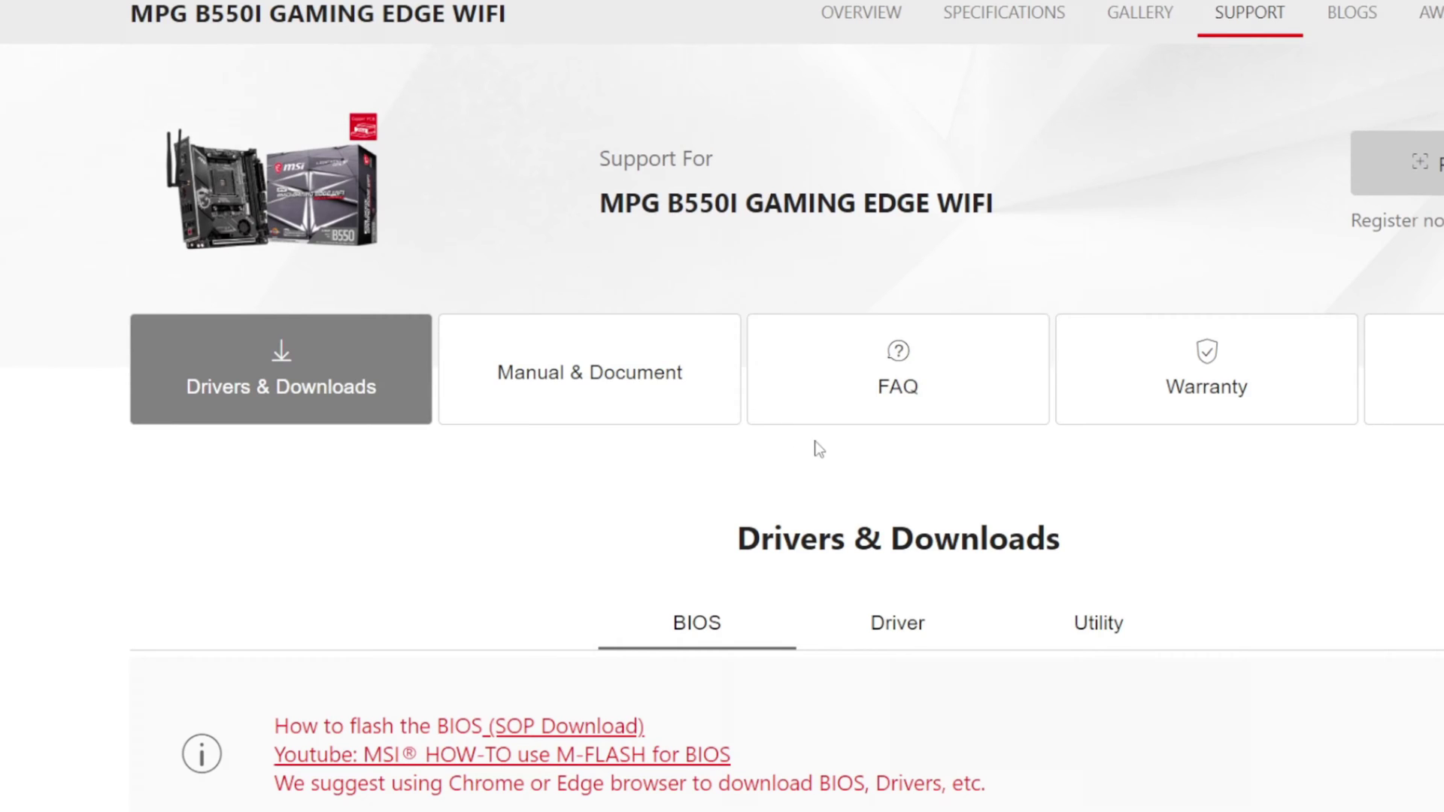
{"action": "scroll", "coordinate": [816, 448], "scroll_direction": "down", "scroll_amount": 10}
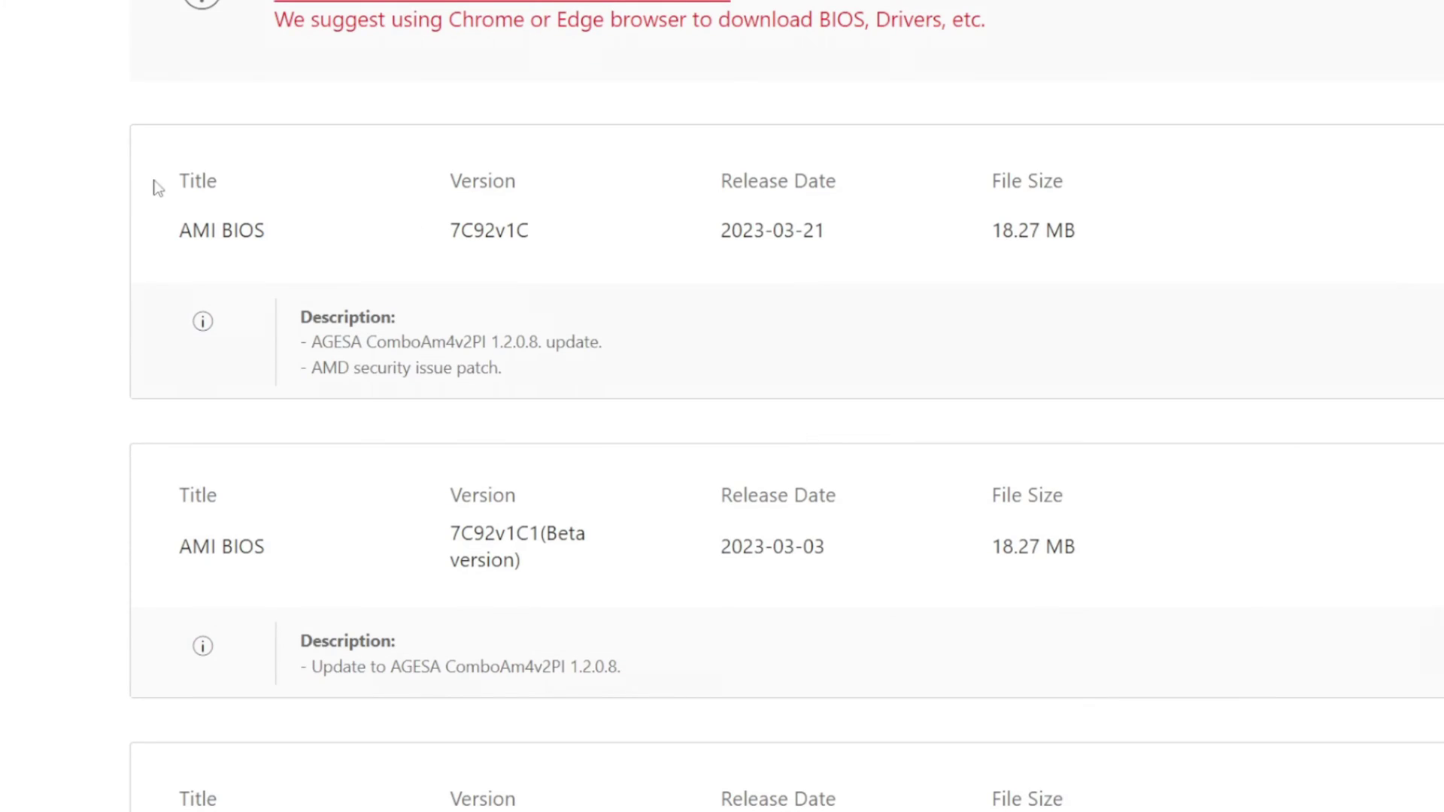
{"action": "left_click_drag", "start_coordinate": [365, 218], "coordinate": [879, 255]}
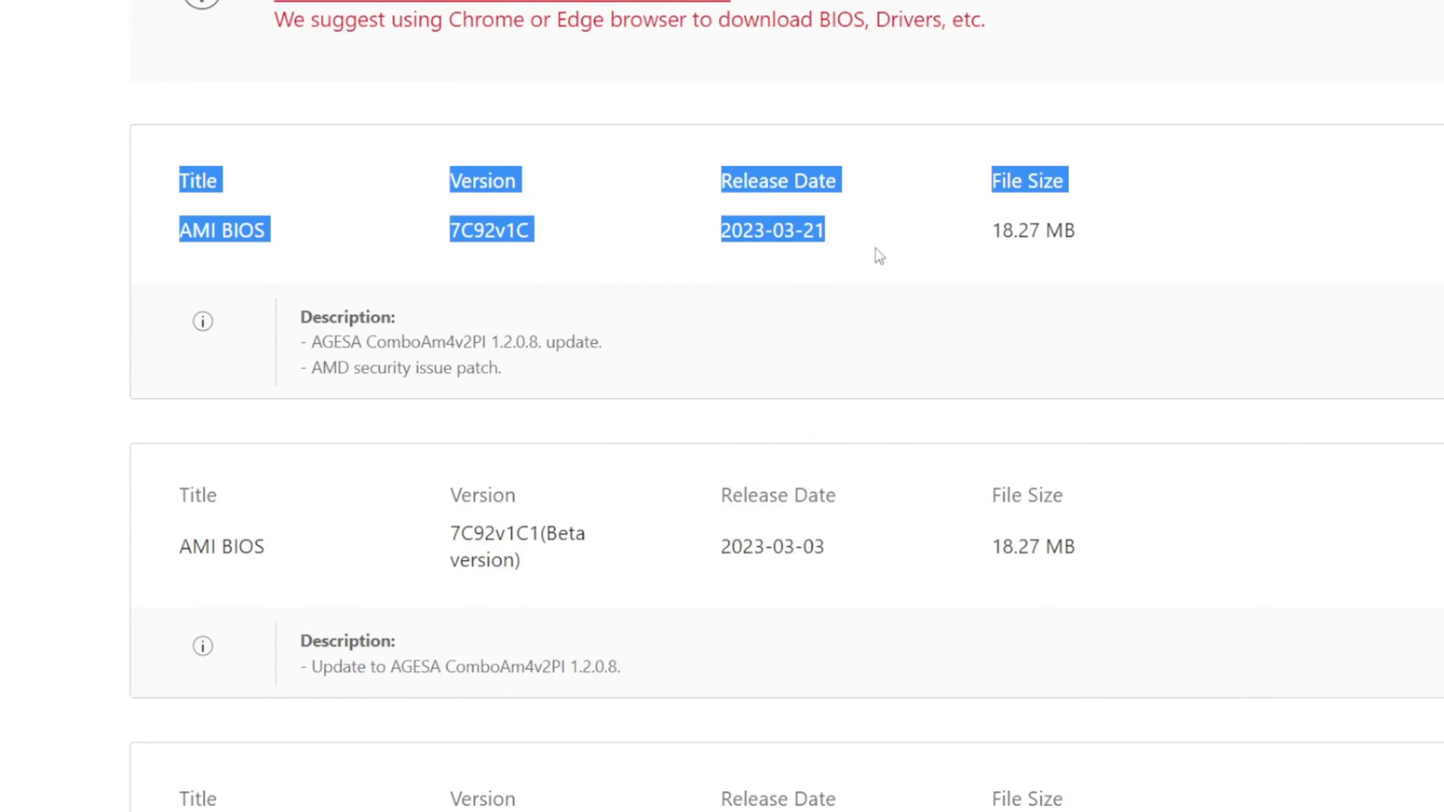
{"action": "left_click", "coordinate": [1190, 263]}
{"action": "scroll", "coordinate": [1189, 263], "scroll_direction": "up", "scroll_amount": 3}
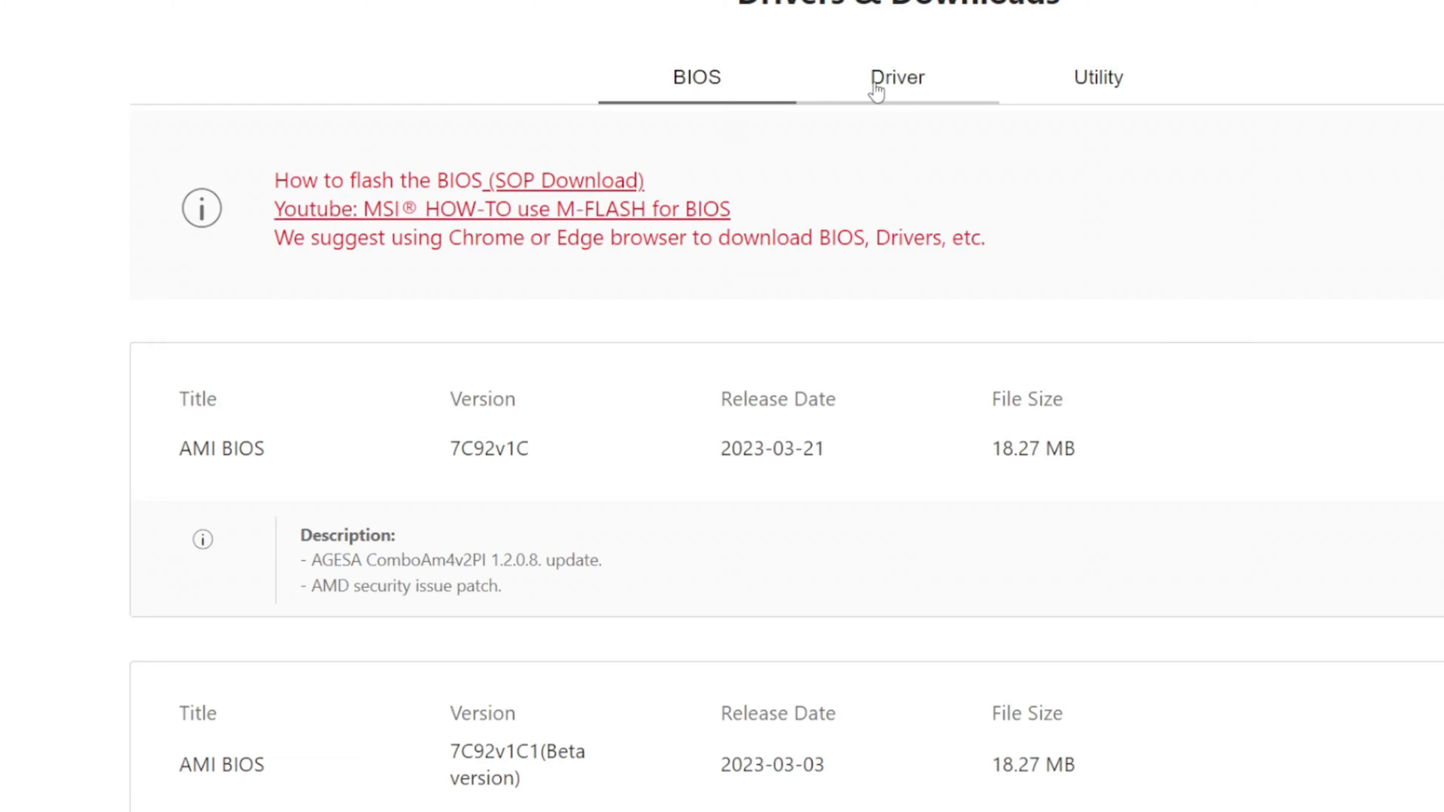
Step: Show the board's driver downloads filtered to Win10 64
{"action": "left_click", "coordinate": [902, 76]}
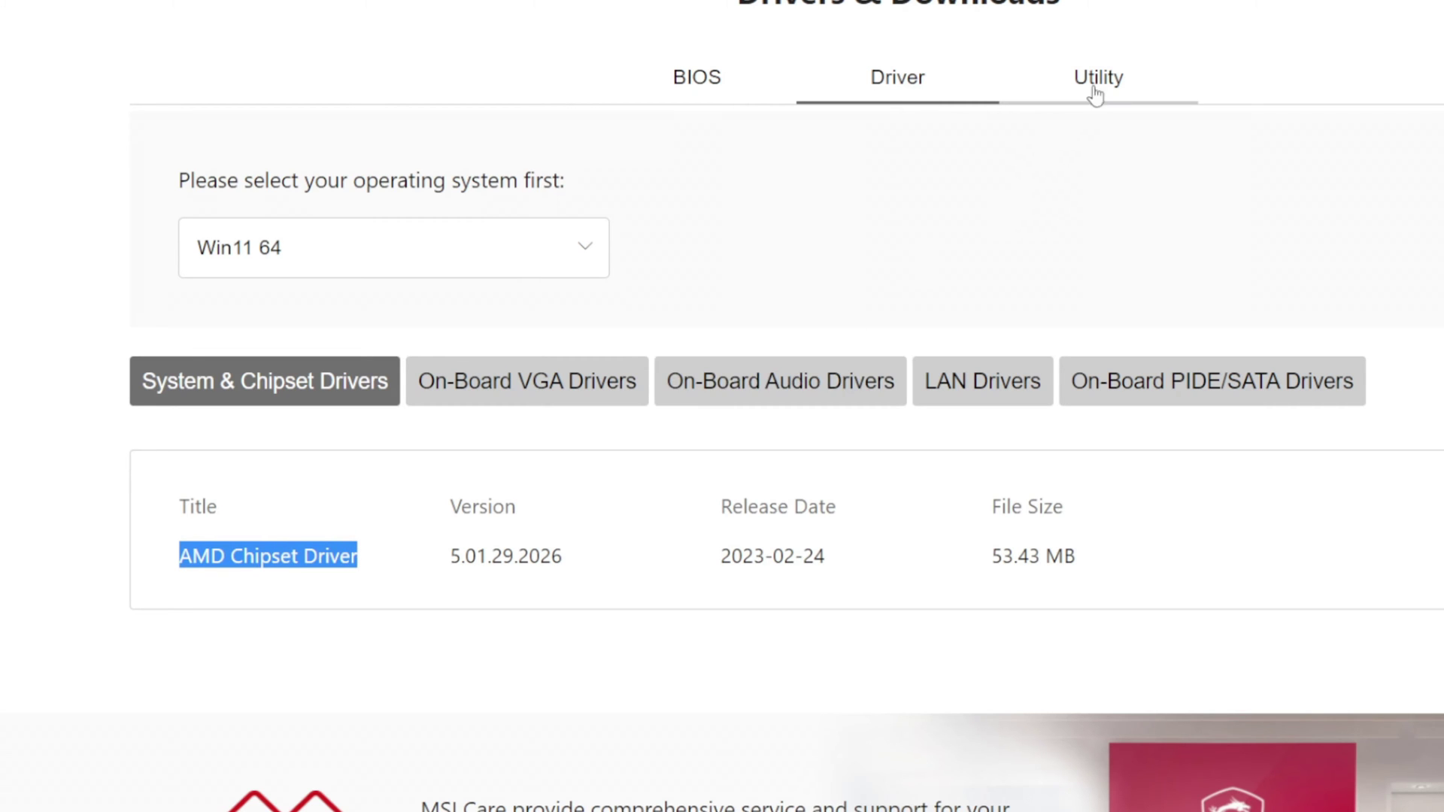
{"action": "left_click", "coordinate": [575, 239]}
{"action": "left_click", "coordinate": [442, 314]}
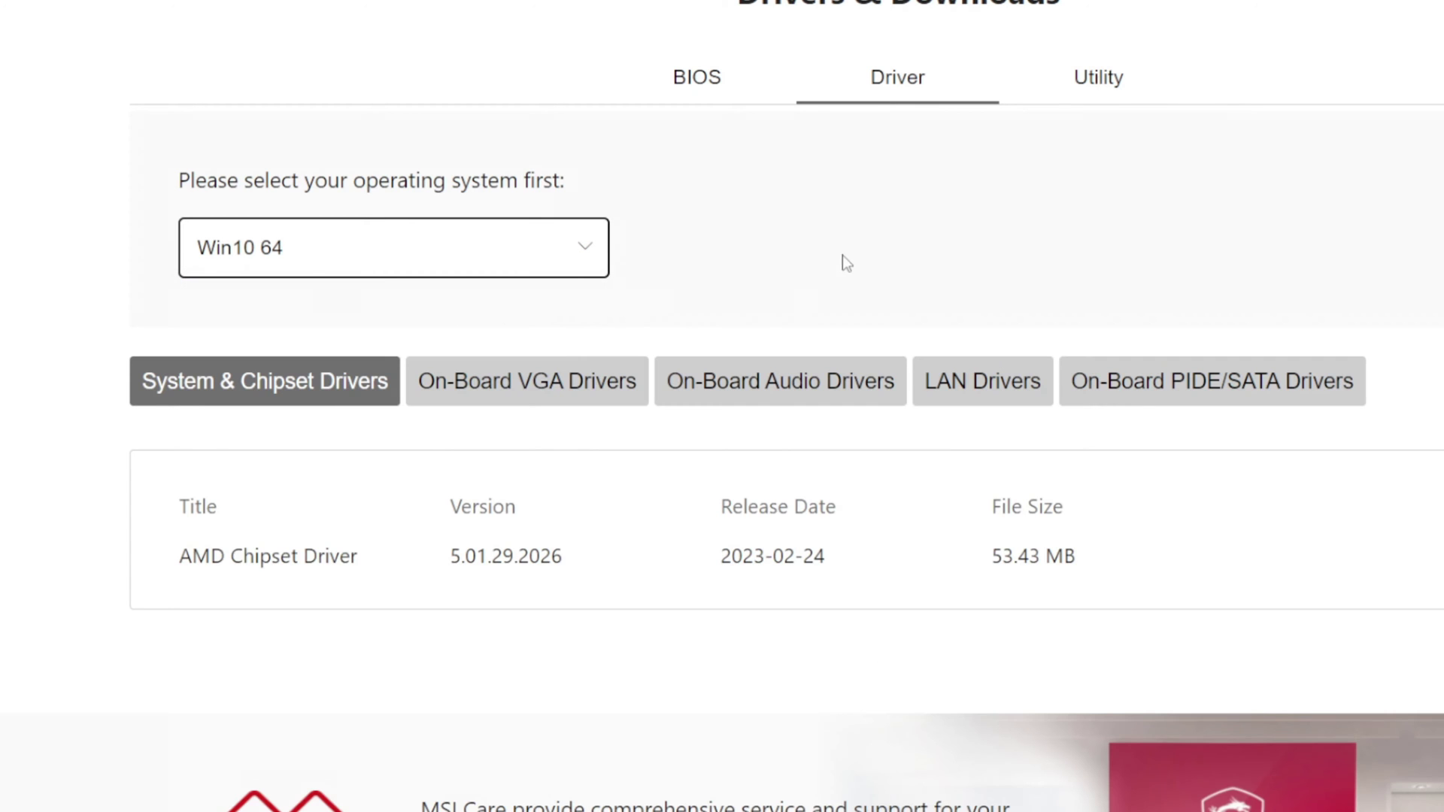
Step: Browse the board's utility downloads down to CPU-Z and Realtek Audio Control
{"action": "left_click", "coordinate": [1117, 84]}
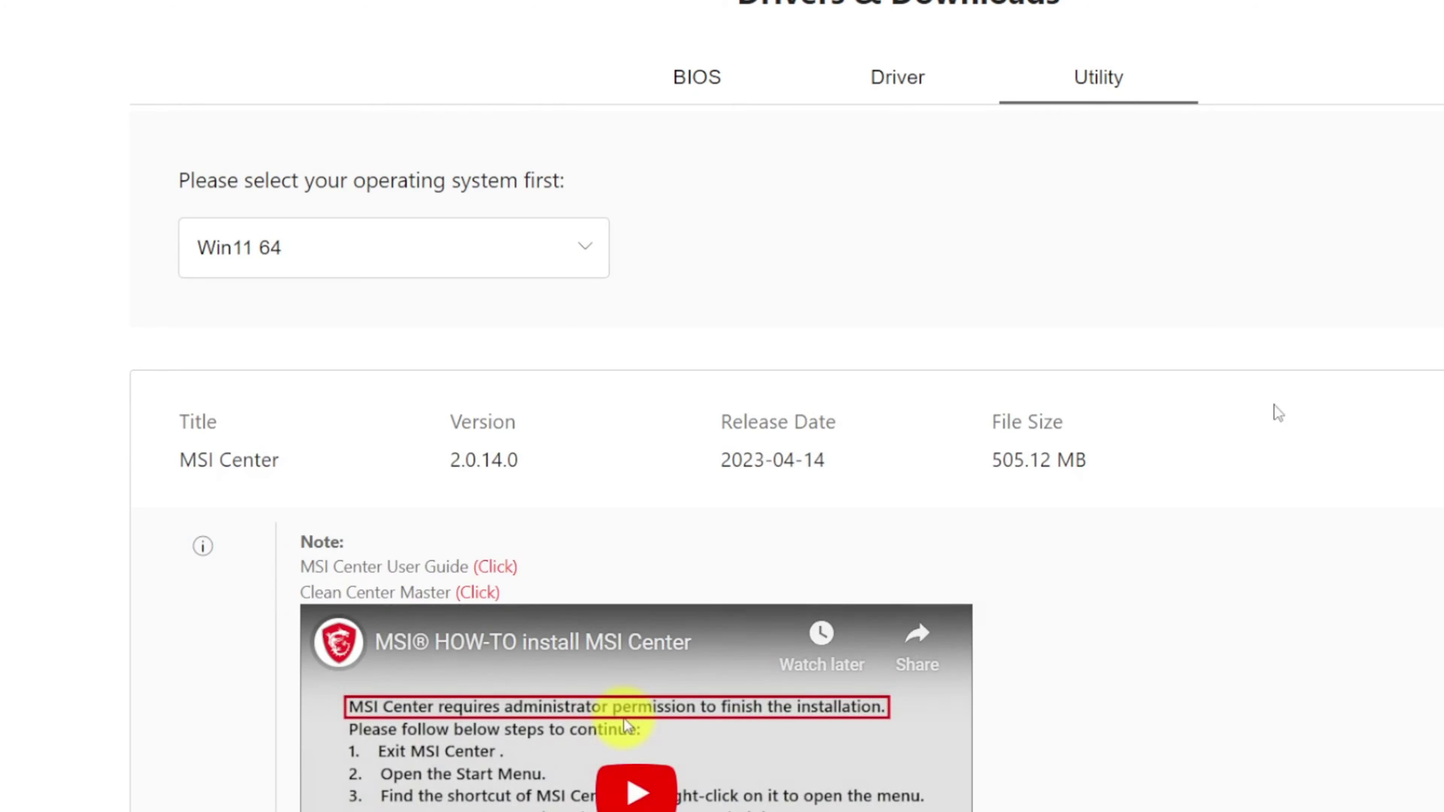
{"action": "scroll", "coordinate": [1241, 466], "scroll_direction": "down", "scroll_amount": 12}
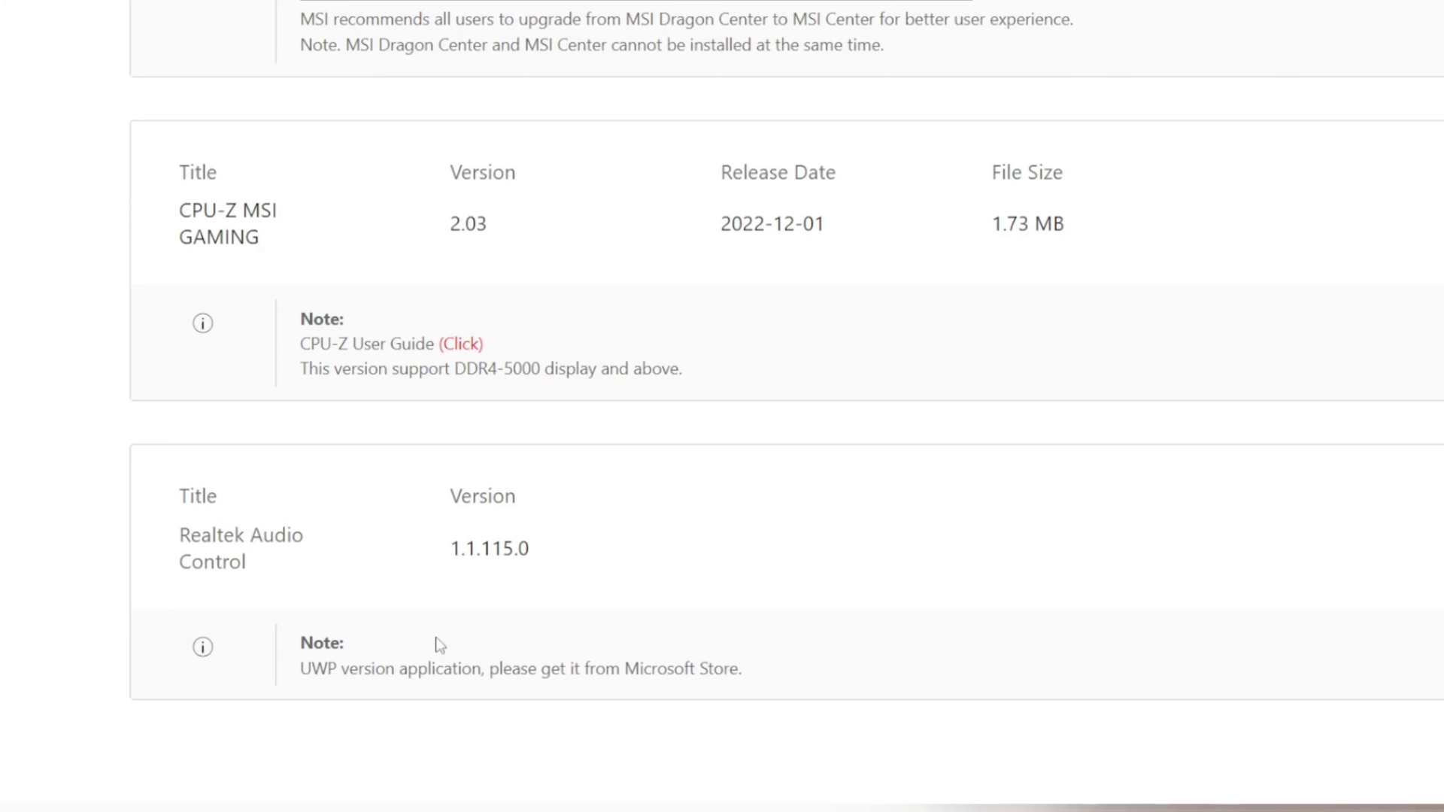
{"action": "left_click", "coordinate": [294, 554]}
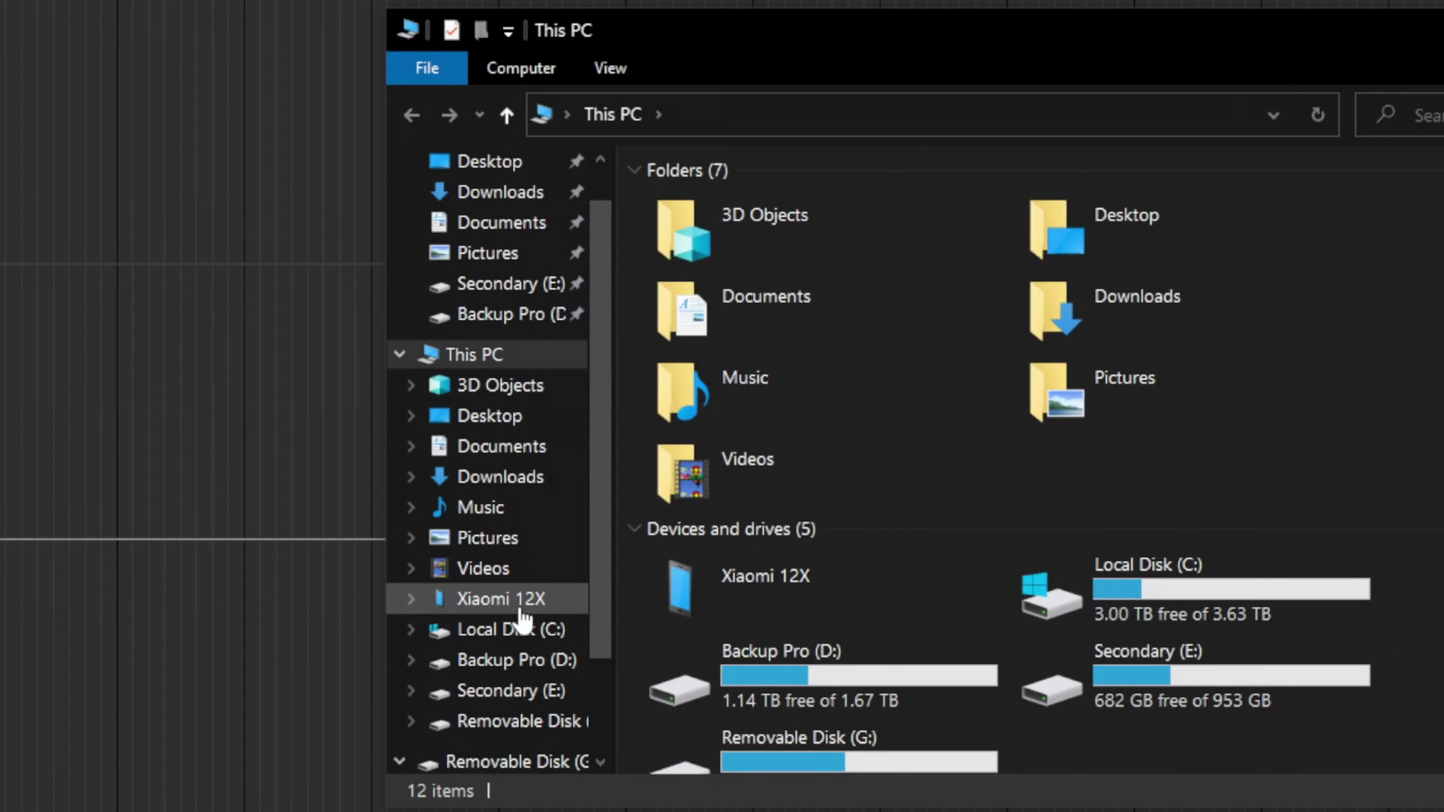
Step: Open the Xiaomi 12X's Internal shared storage, then DCIM and OpenCamera
{"action": "left_click", "coordinate": [522, 613]}
{"action": "double_click", "coordinate": [846, 203]}
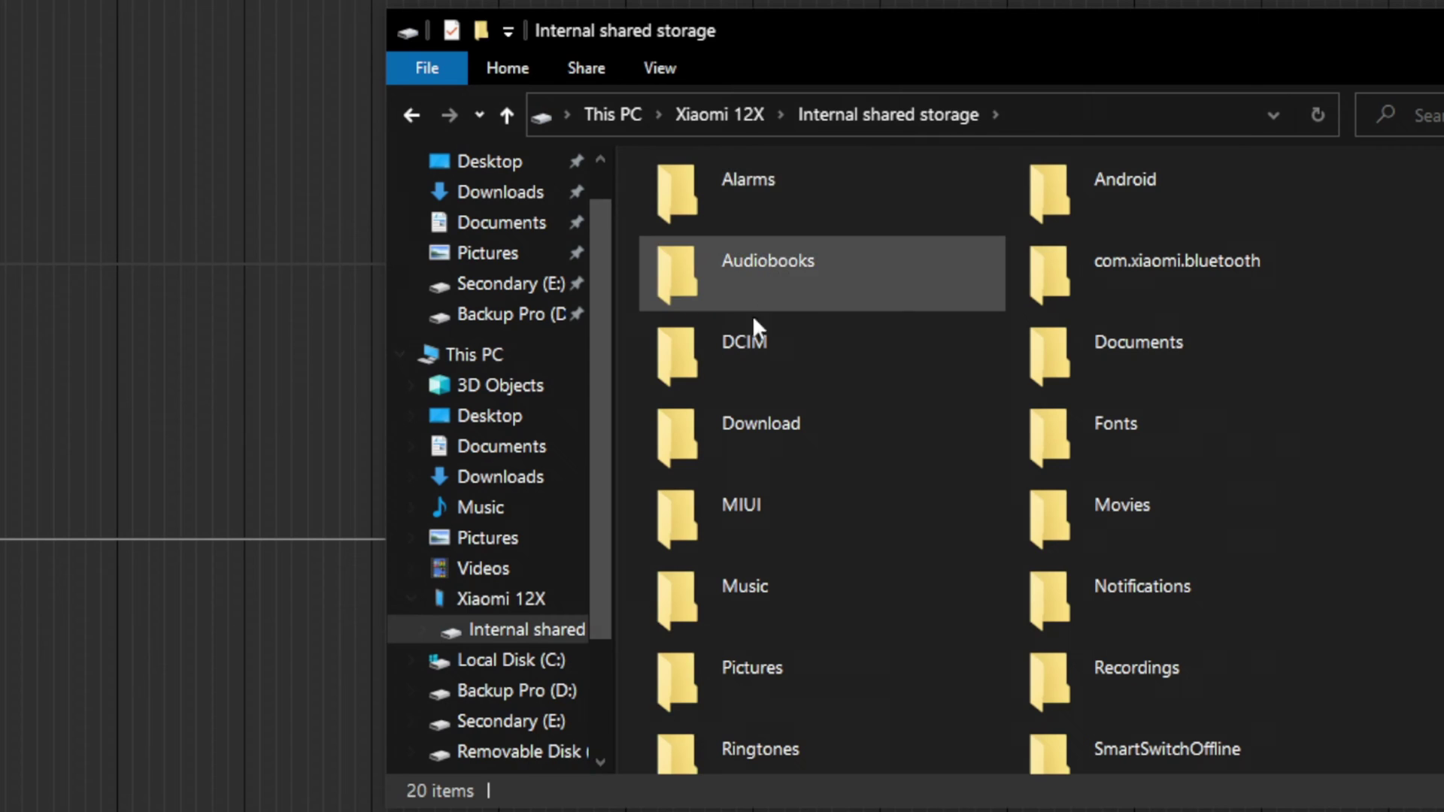
{"action": "double_click", "coordinate": [746, 334]}
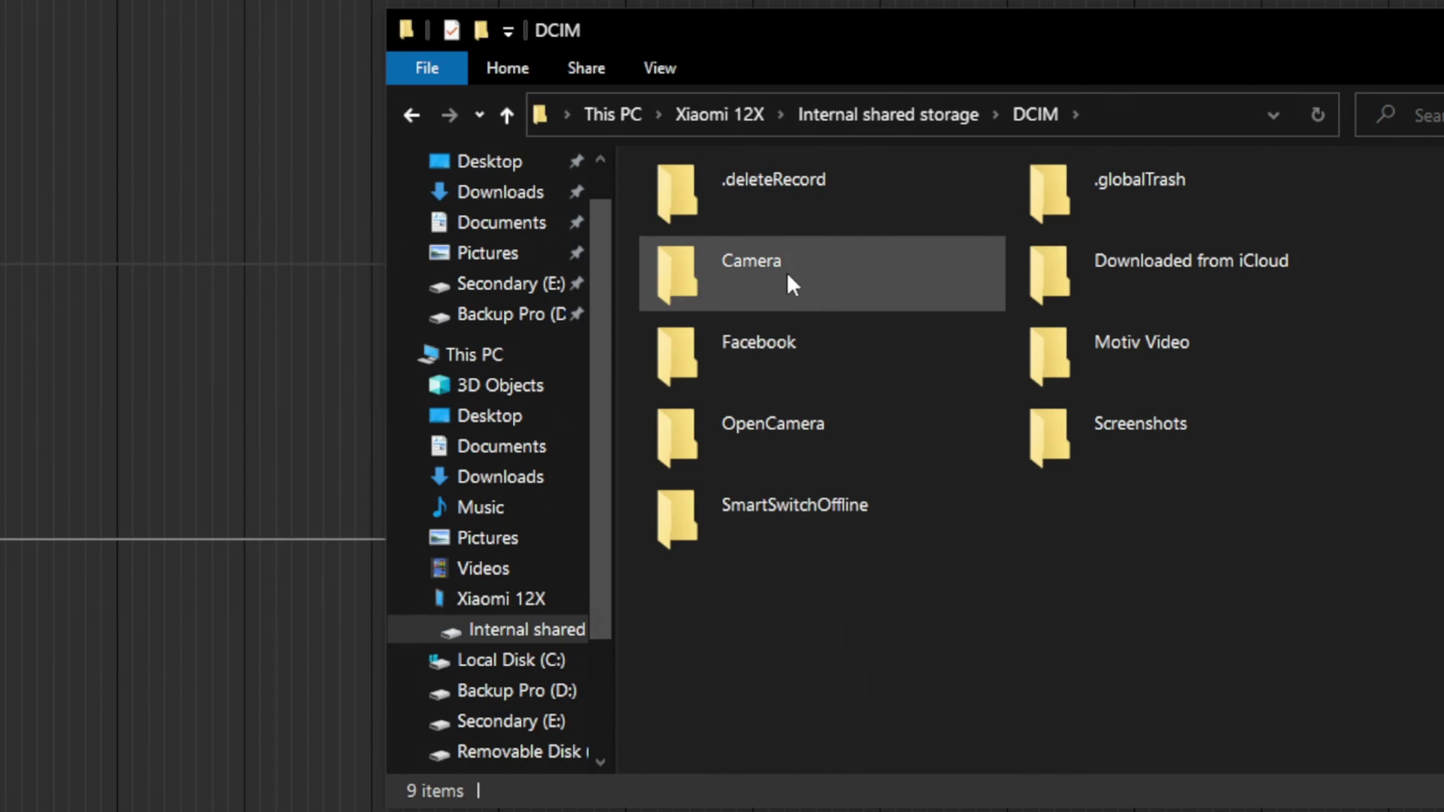
{"action": "double_click", "coordinate": [800, 428]}
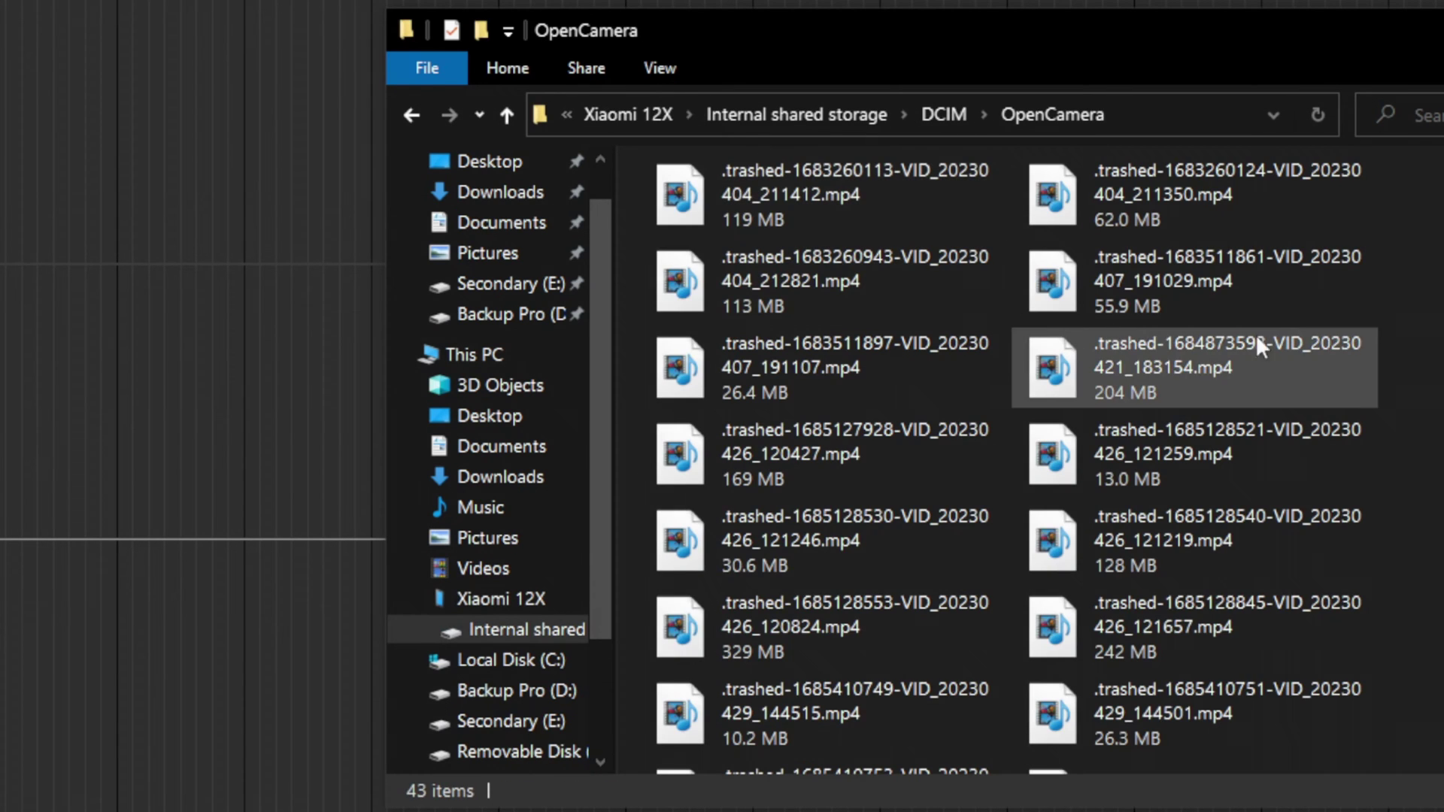
Step: Go back to DCIM via the breadcrumb and move the Camera photos window up-left
{"action": "scroll", "coordinate": [844, 416], "scroll_direction": "down", "scroll_amount": 5}
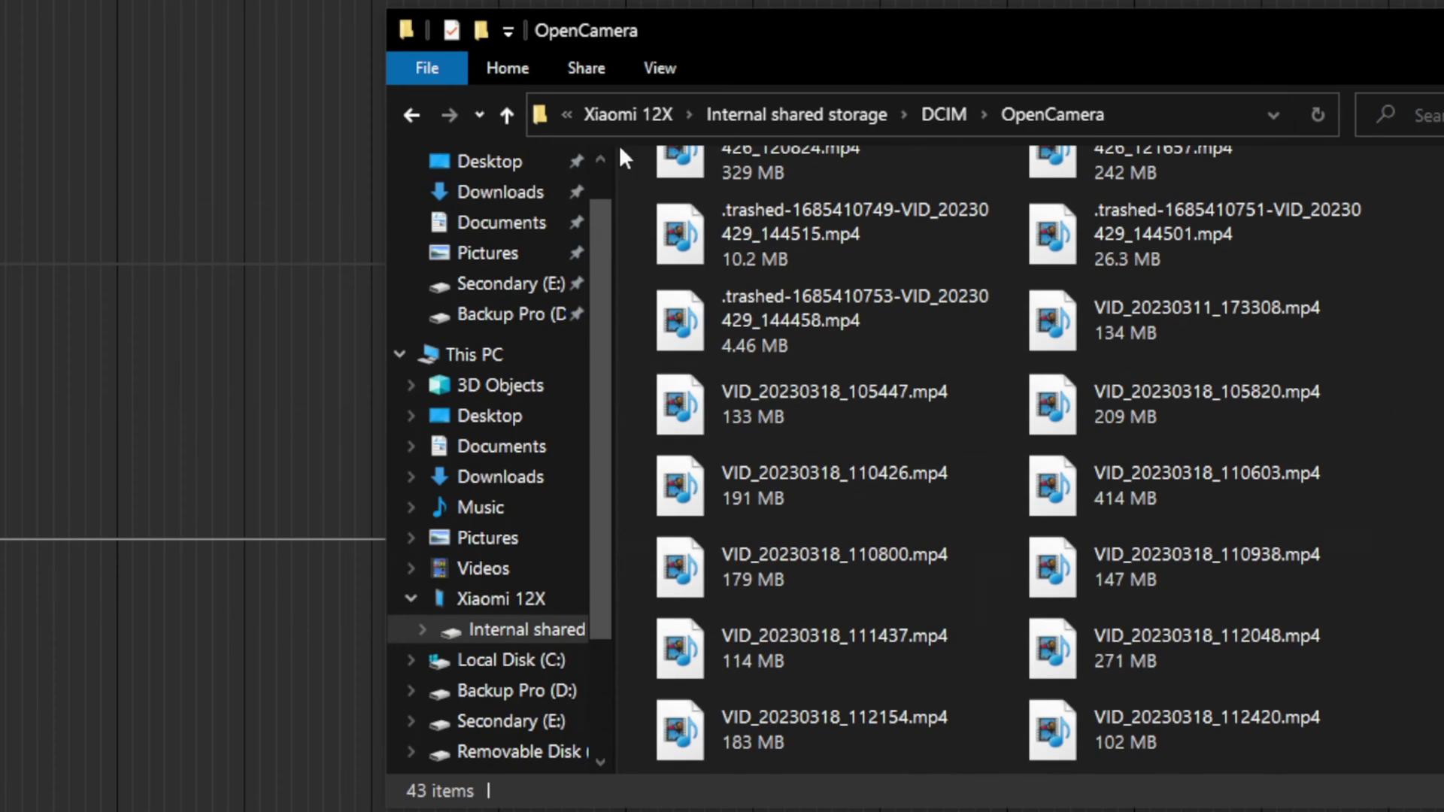
{"action": "left_click", "coordinate": [960, 112]}
{"action": "left_click", "coordinate": [949, 115]}
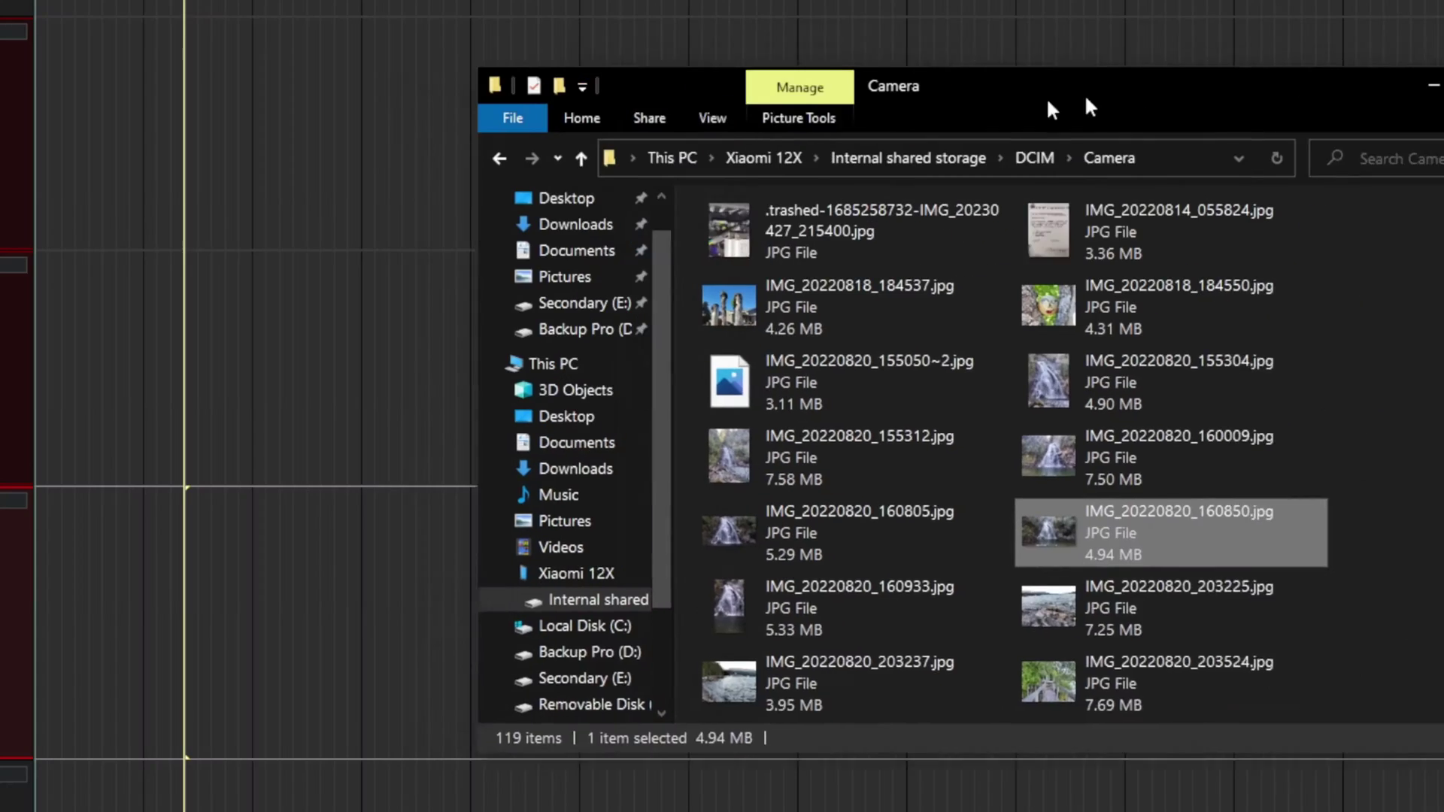
{"action": "left_click_drag", "start_coordinate": [1048, 100], "coordinate": [527, 77]}
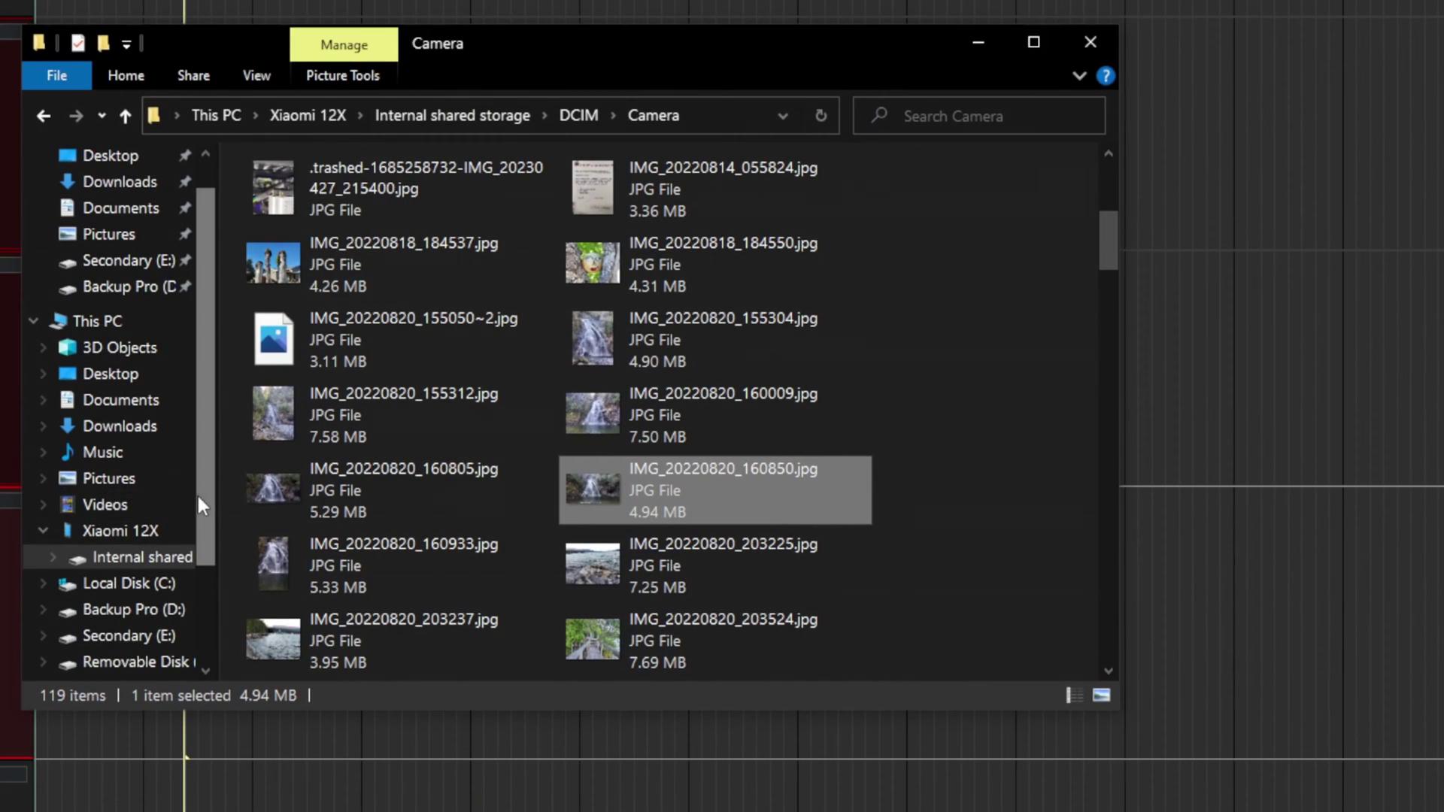
Step: Open Removable Disk (G:), then its PRIVATE and M4ROOT folders
{"action": "scroll", "coordinate": [198, 493], "scroll_direction": "down", "scroll_amount": 1}
{"action": "left_click", "coordinate": [165, 585]}
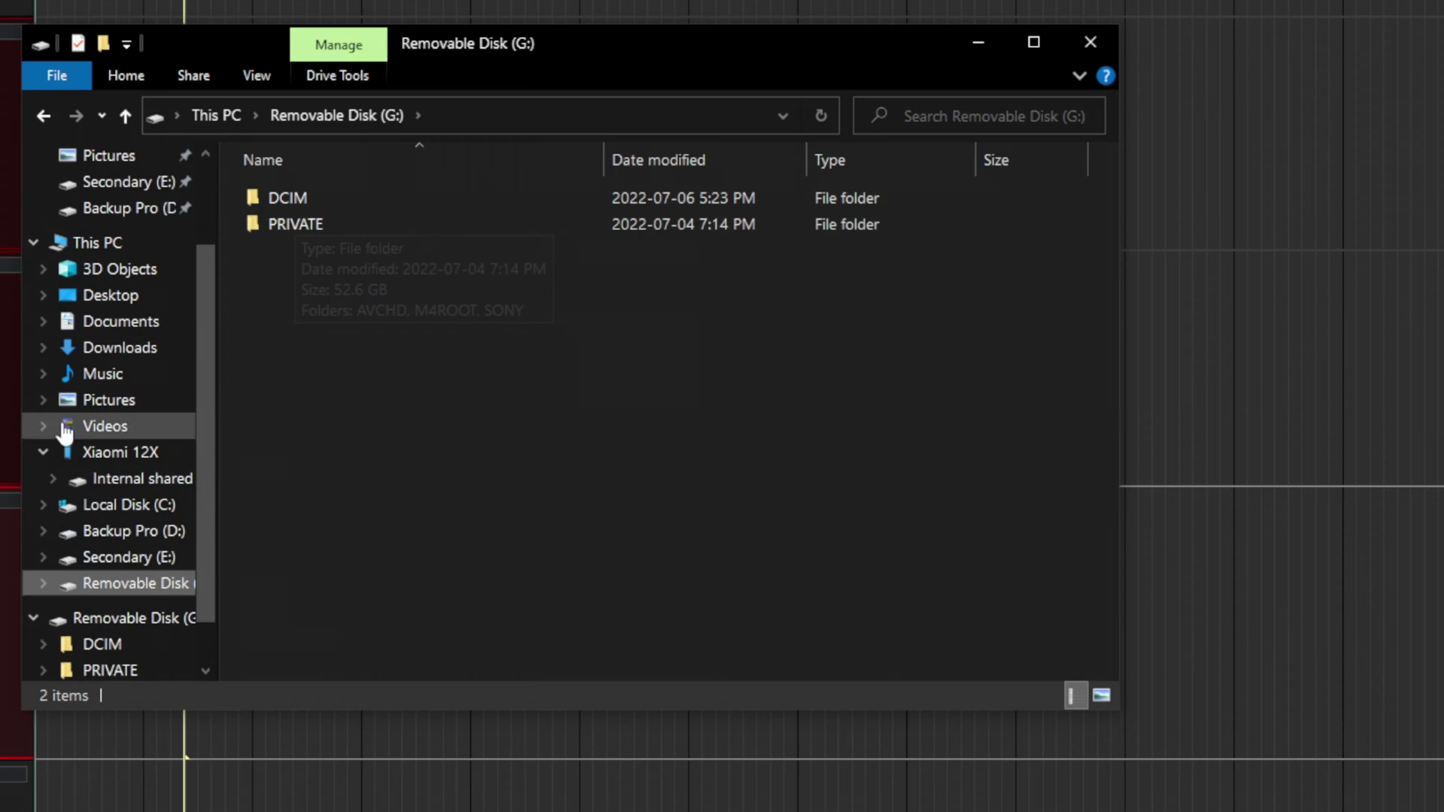
{"action": "double_click", "coordinate": [310, 227]}
{"action": "double_click", "coordinate": [309, 226]}
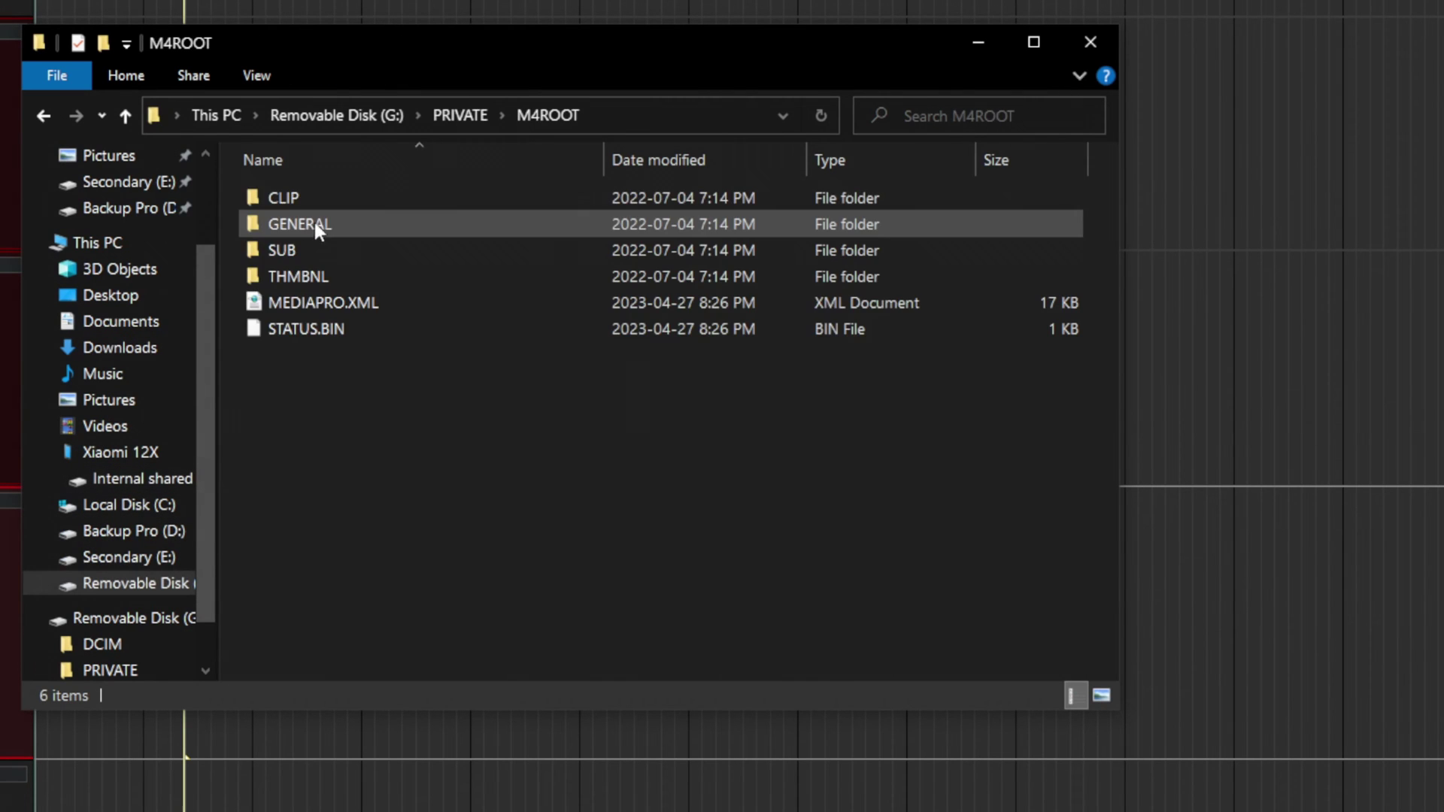
{"action": "double_click", "coordinate": [319, 199]}
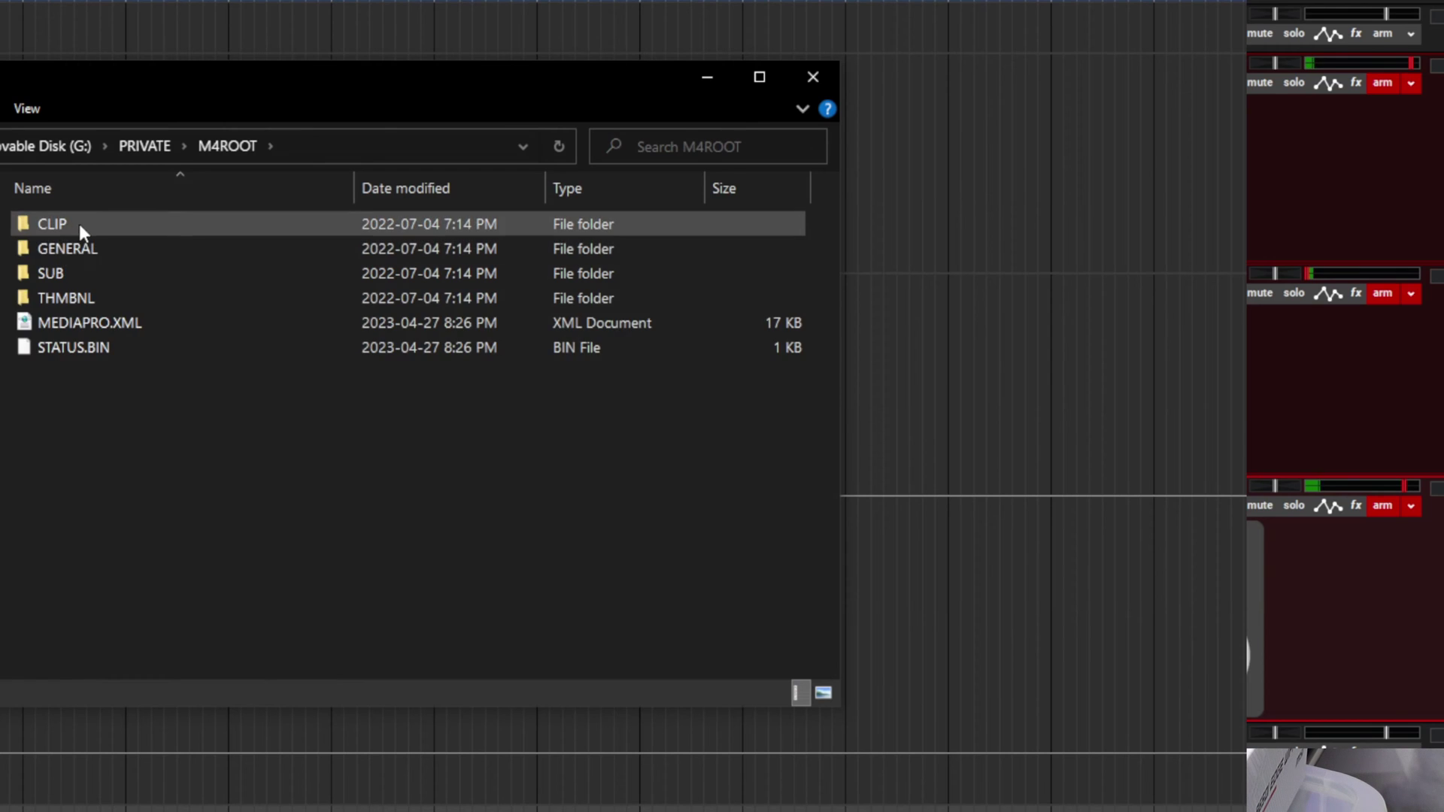
Step: Open the SD card's CLIP folder and select the Audiio & movie.MP4 clip
{"action": "double_click", "coordinate": [79, 223]}
{"action": "left_click", "coordinate": [158, 226]}
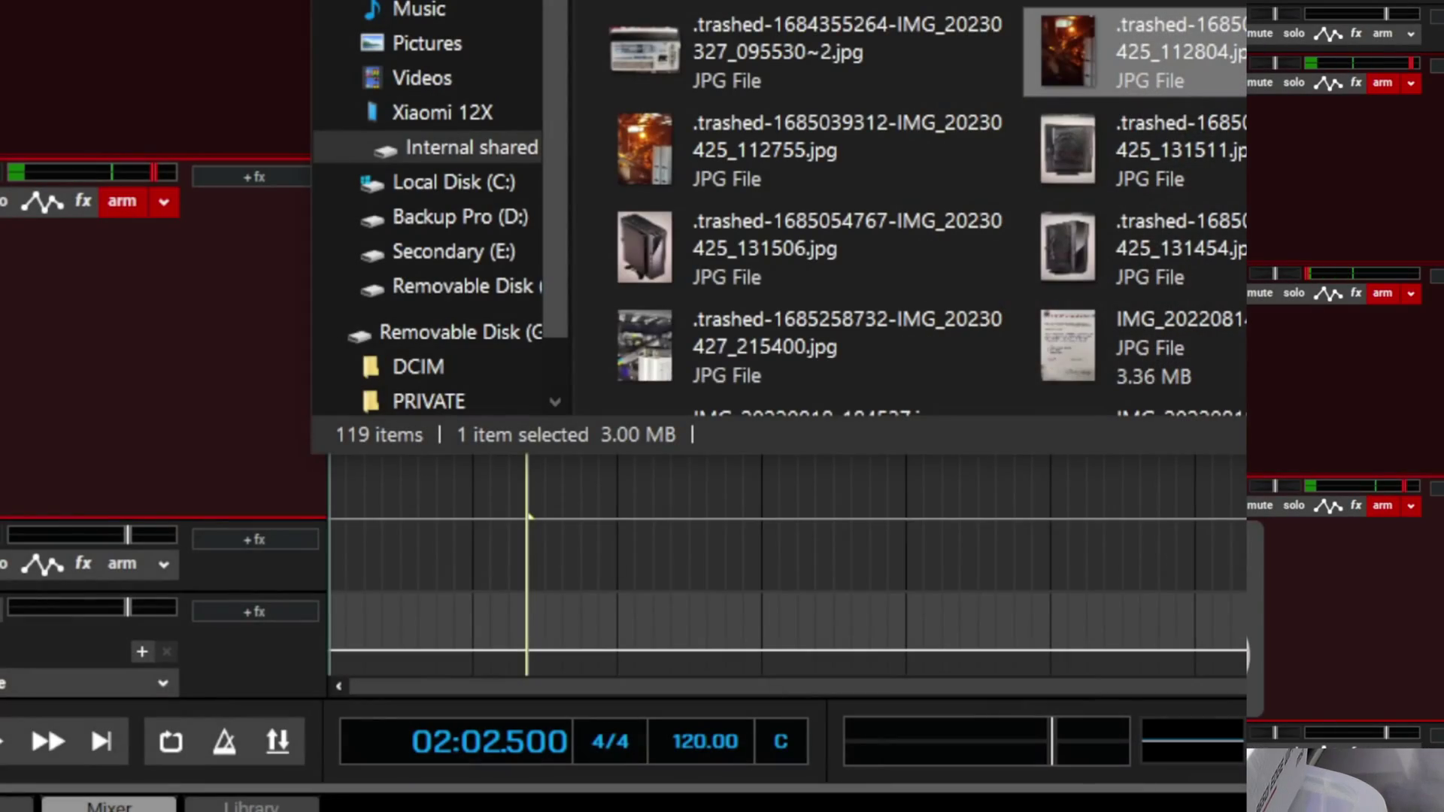
{"action": "key", "text": "super"}
{"action": "key", "text": "super"}
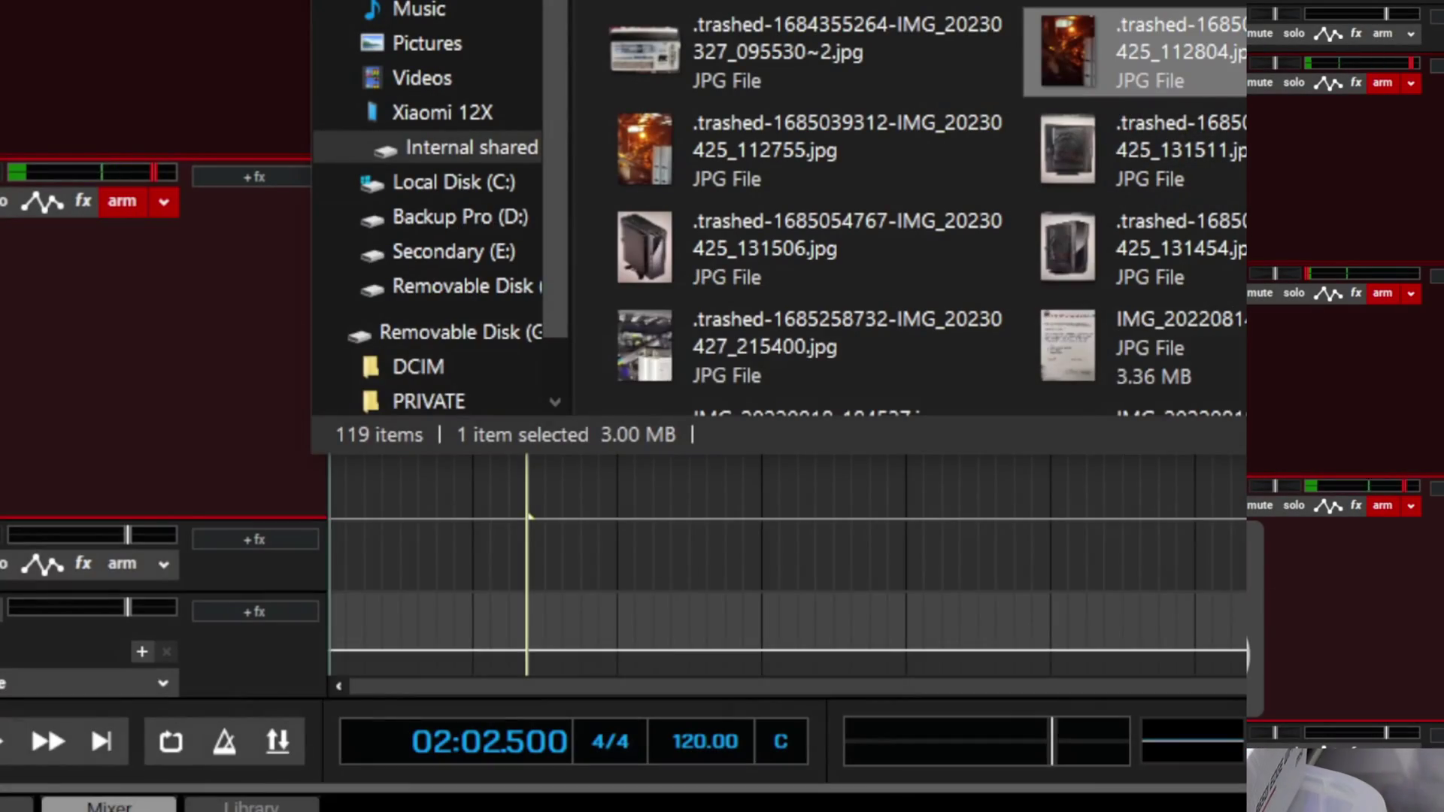